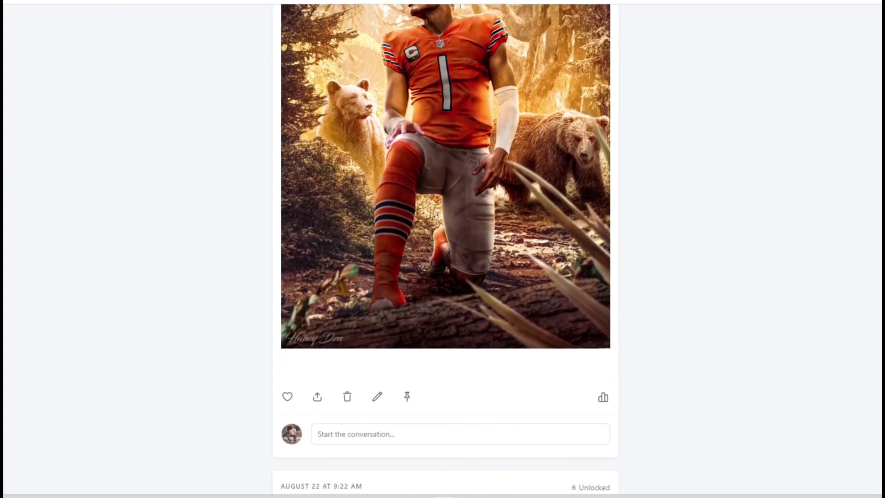
Look through the finished sports artworks in the post feed.
{"action": "scroll", "coordinate": [445, 249], "scroll_direction": "down", "scroll_amount": 20}
{"action": "scroll", "coordinate": [445, 249], "scroll_direction": "down", "scroll_amount": 20}
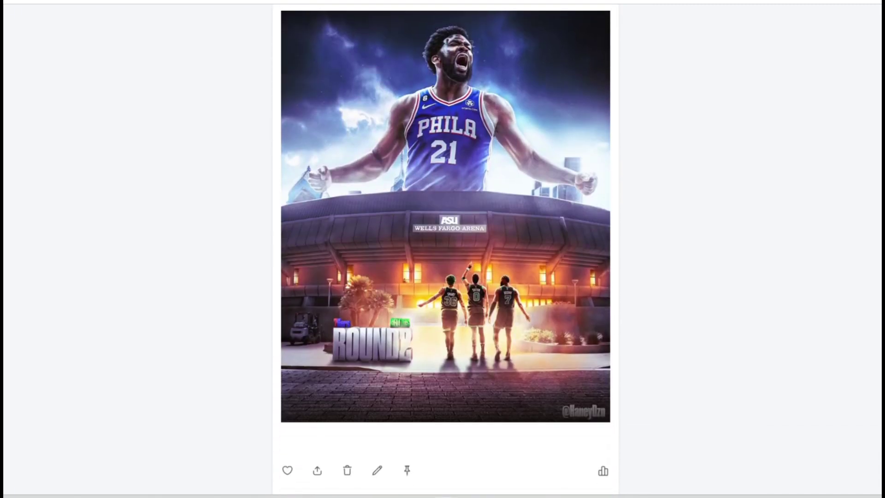
{"action": "scroll", "coordinate": [648, 451], "scroll_direction": "down", "scroll_amount": 4}
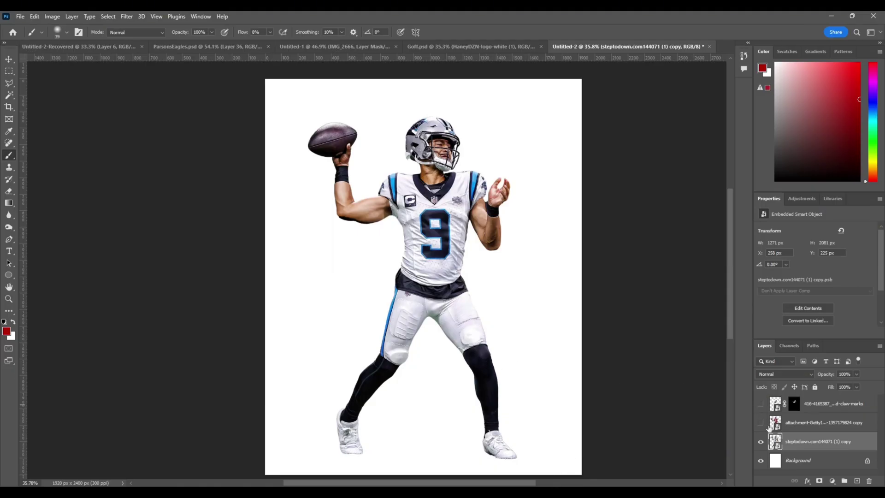
Toggle the white-jersey player layer off and on to examine the base cutout on the canvas.
{"action": "left_click", "coordinate": [761, 442]}
{"action": "left_click", "coordinate": [761, 441]}
{"action": "left_click", "coordinate": [761, 441]}
{"action": "left_click", "coordinate": [761, 442]}
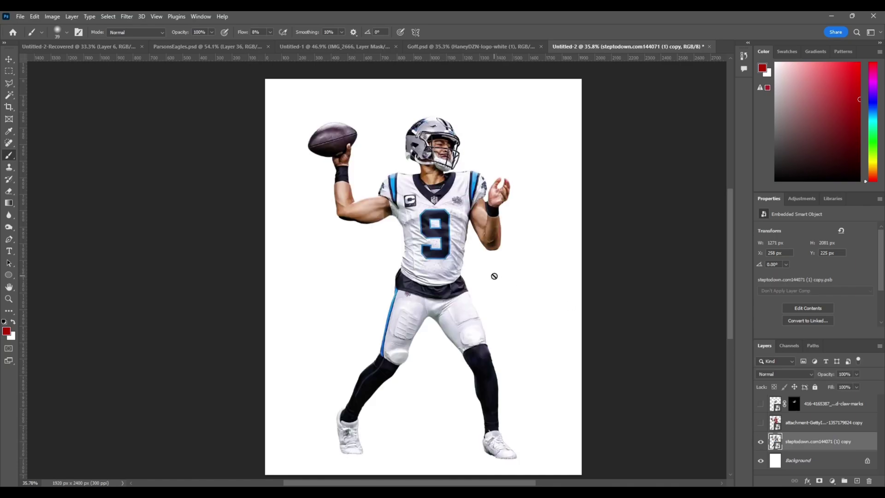
{"action": "left_click", "coordinate": [761, 441]}
{"action": "left_click", "coordinate": [760, 441]}
{"action": "left_click", "coordinate": [761, 441]}
{"action": "left_click", "coordinate": [761, 442]}
Select and show the red-jersey player layer, toggling it to compare its pose with the white-jersey player beneath.
{"action": "left_click", "coordinate": [805, 429]}
{"action": "left_click", "coordinate": [761, 423]}
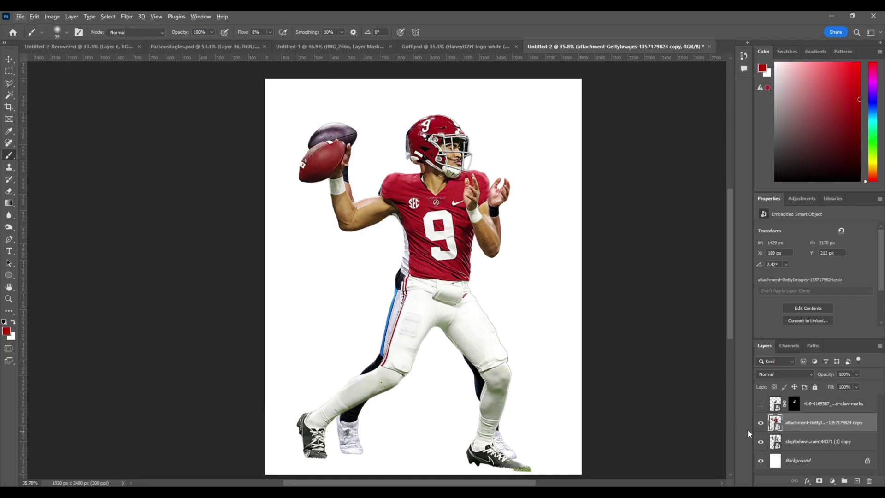
{"action": "left_click", "coordinate": [761, 423]}
{"action": "left_click", "coordinate": [760, 423]}
{"action": "left_click", "coordinate": [760, 423]}
{"action": "left_click", "coordinate": [761, 424]}
{"action": "left_click", "coordinate": [760, 423]}
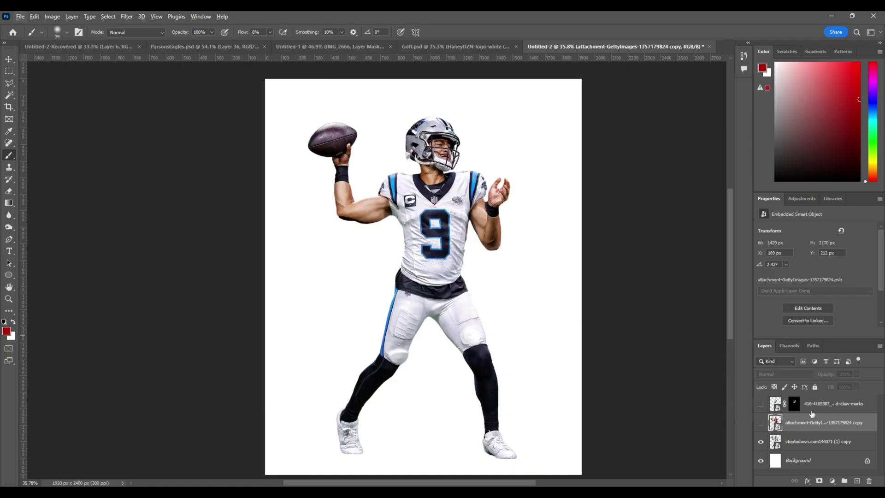
{"action": "left_click", "coordinate": [760, 423]}
{"action": "left_click", "coordinate": [760, 423]}
{"action": "left_click", "coordinate": [761, 423]}
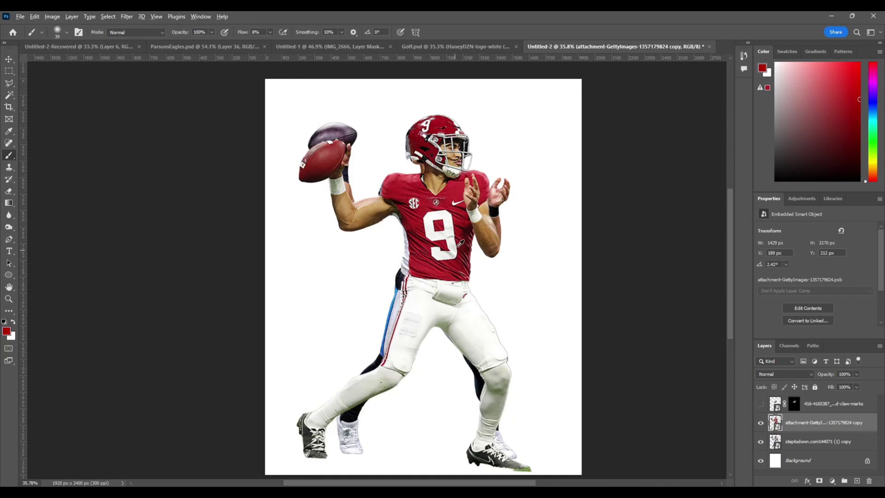
{"action": "left_click", "coordinate": [759, 422]}
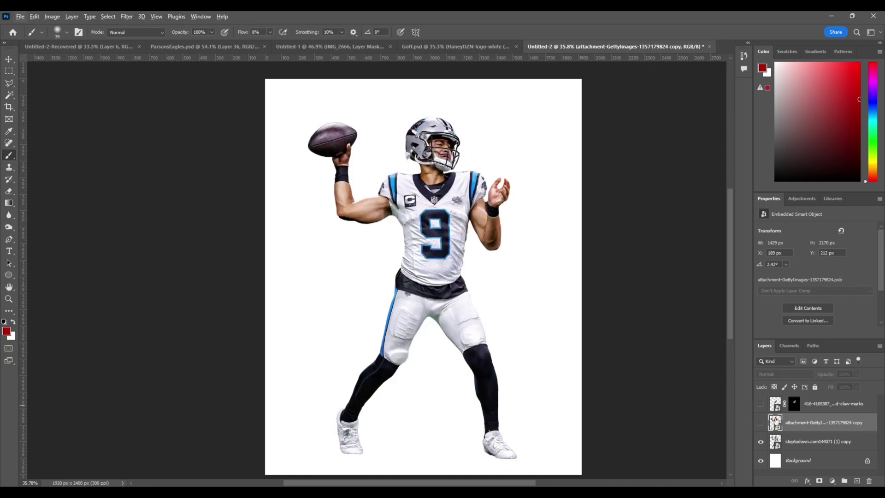
{"action": "left_click", "coordinate": [761, 422]}
{"action": "left_click", "coordinate": [761, 423]}
{"action": "left_click", "coordinate": [761, 423]}
{"action": "left_click", "coordinate": [761, 423]}
{"action": "left_click", "coordinate": [760, 423]}
{"action": "left_click", "coordinate": [761, 423]}
{"action": "left_click", "coordinate": [761, 423]}
{"action": "scroll", "coordinate": [423, 276], "scroll_direction": "left", "scroll_amount": 2}
Select the claw-marks layer and show it across the player's chest.
{"action": "left_click", "coordinate": [822, 408]}
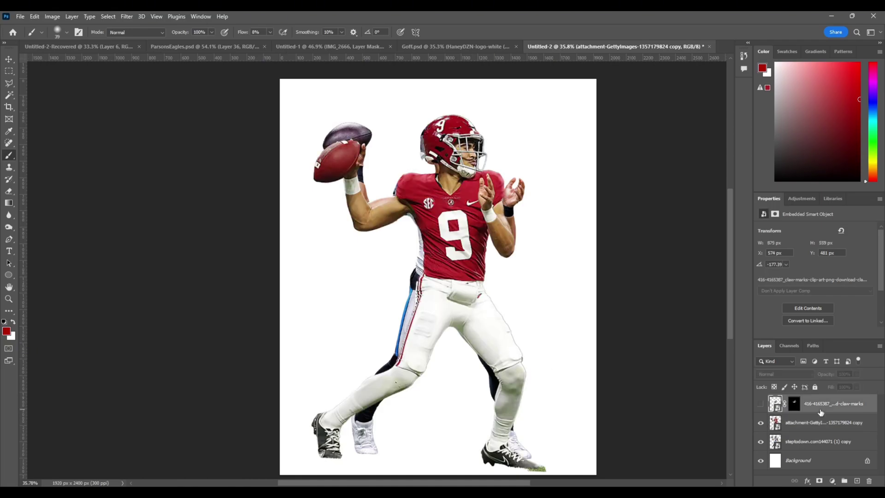
{"action": "left_click", "coordinate": [760, 405]}
{"action": "left_click", "coordinate": [760, 405]}
{"action": "left_click", "coordinate": [761, 405]}
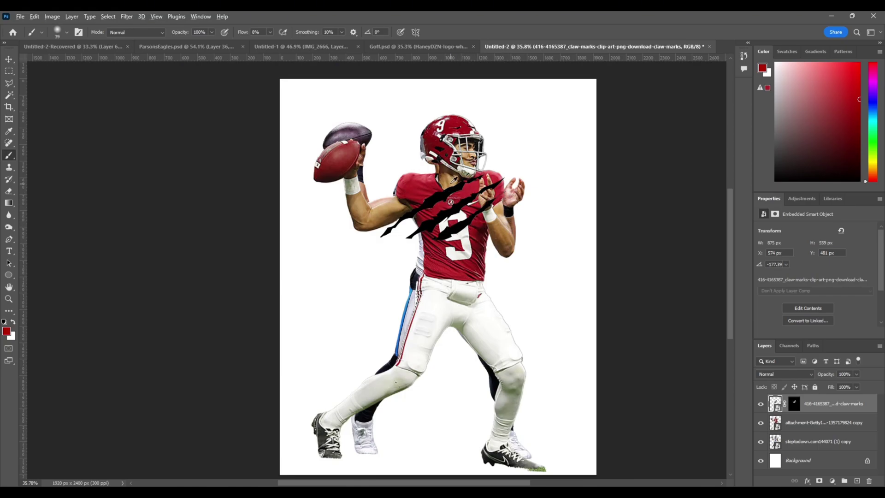
{"action": "left_click", "coordinate": [760, 404]}
{"action": "left_click", "coordinate": [760, 403]}
Compare the claw marks over each jersey by switching the red-jersey player layer off and on.
{"action": "left_click", "coordinate": [760, 422]}
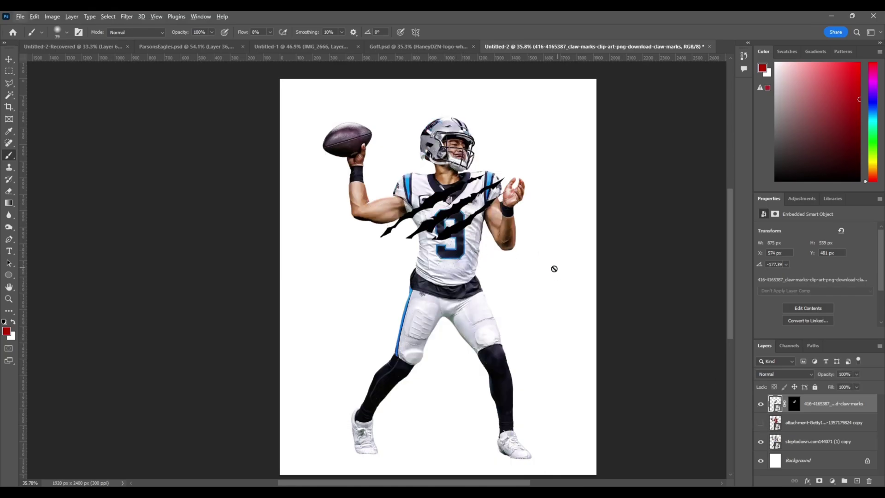
{"action": "left_click", "coordinate": [799, 427]}
{"action": "left_click", "coordinate": [761, 422]}
{"action": "left_click", "coordinate": [760, 423]}
{"action": "left_click", "coordinate": [761, 423]}
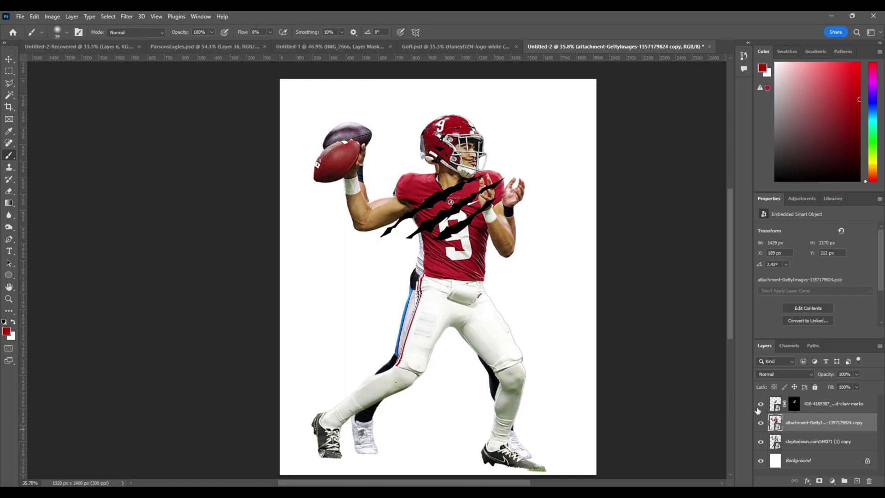
{"action": "left_click", "coordinate": [761, 422]}
{"action": "left_click", "coordinate": [761, 423]}
Duplicate the red-jersey player layer and hide the original.
{"action": "scroll", "coordinate": [463, 216], "scroll_direction": "up", "scroll_amount": 4}
{"action": "scroll", "coordinate": [467, 218], "scroll_direction": "up", "scroll_amount": 4}
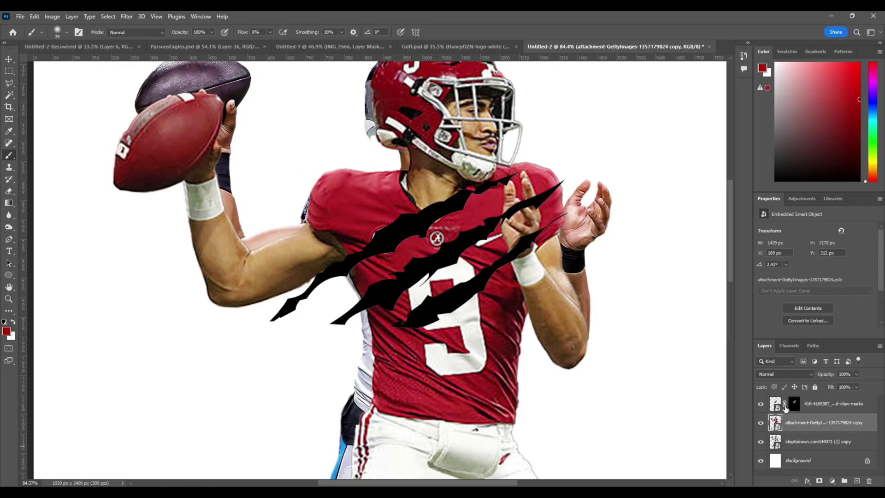
{"action": "key", "text": "ctrl+j"}
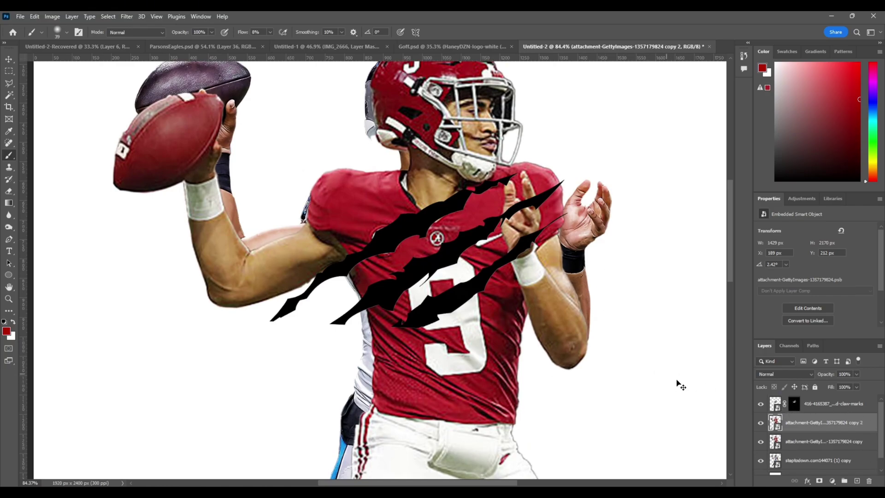
{"action": "left_click", "coordinate": [760, 443]}
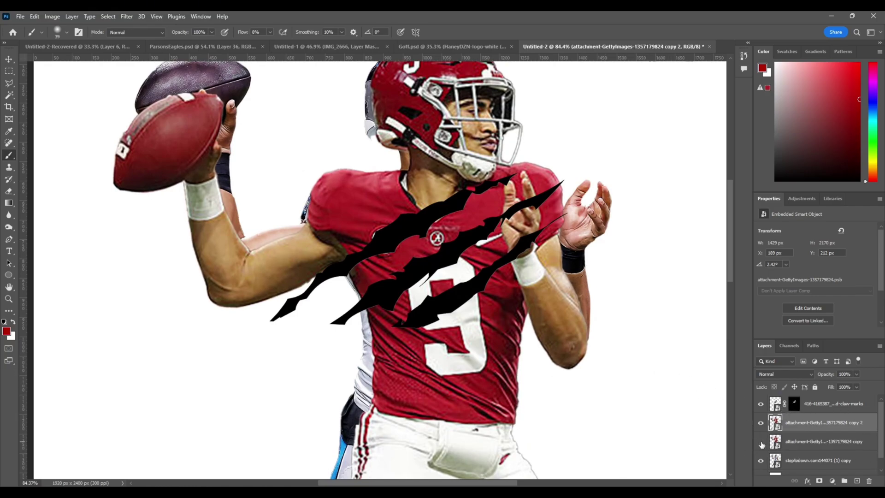
Load the claw-mark shape as a selection, mask the duplicated red-jersey layer with it, and hide the claw-marks layer.
{"action": "left_click", "coordinate": [794, 405], "text": "ctrl"}
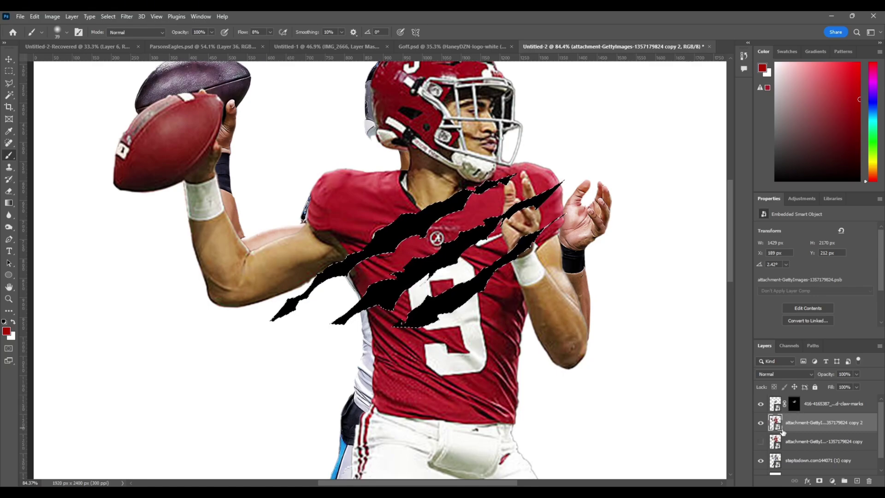
{"action": "left_click", "coordinate": [820, 480]}
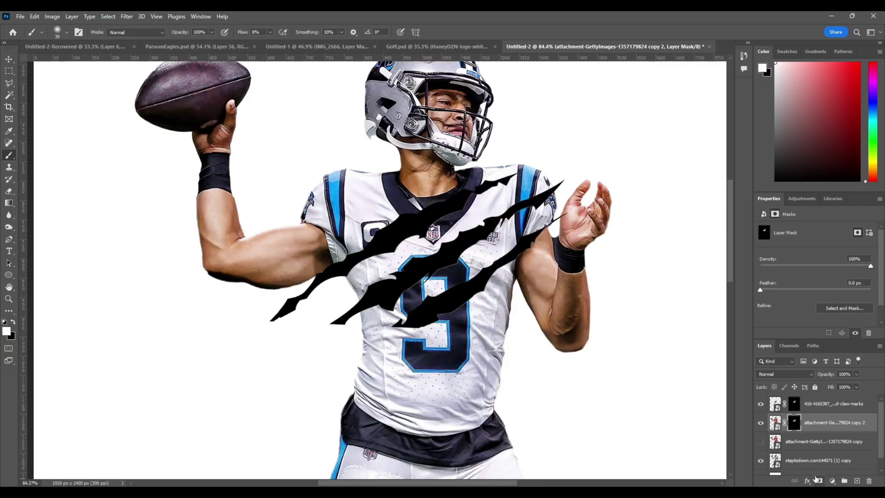
{"action": "scroll", "coordinate": [471, 263], "scroll_direction": "down", "scroll_amount": 5}
{"action": "left_click", "coordinate": [760, 404]}
{"action": "scroll", "coordinate": [460, 238], "scroll_direction": "up", "scroll_amount": 3}
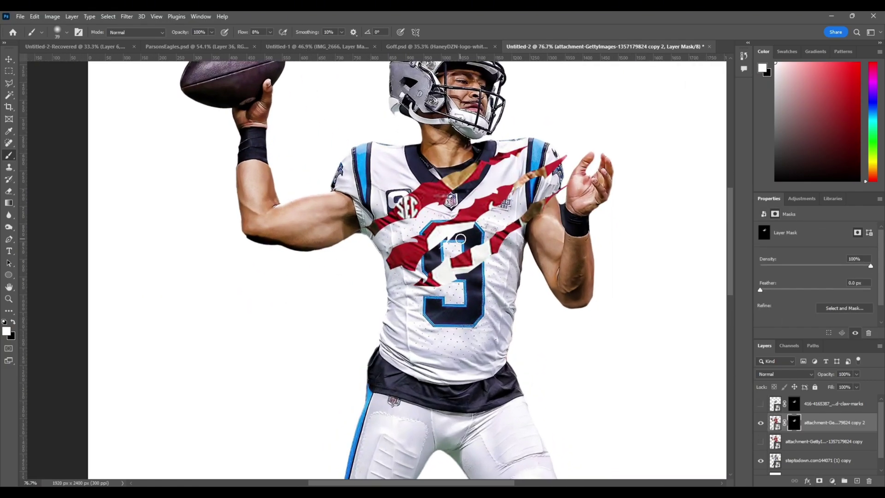
{"action": "scroll", "coordinate": [459, 238], "scroll_direction": "up", "scroll_amount": 3}
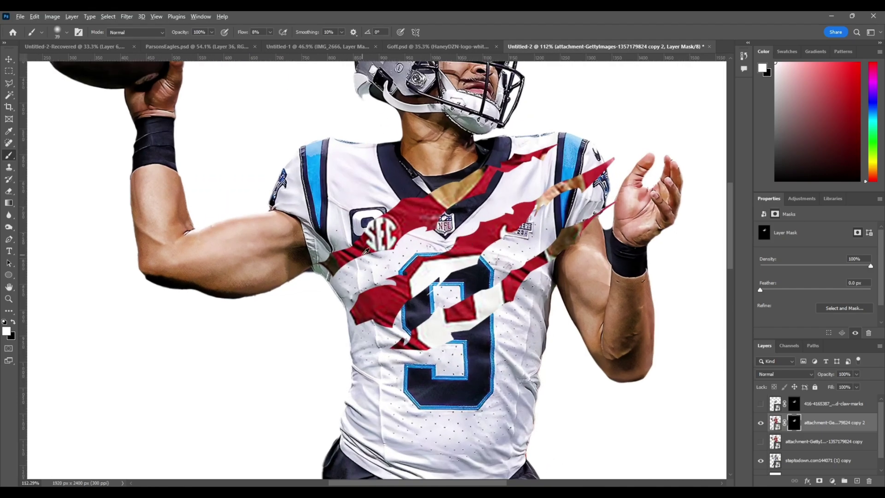
{"action": "scroll", "coordinate": [466, 260], "scroll_direction": "down", "scroll_amount": 5}
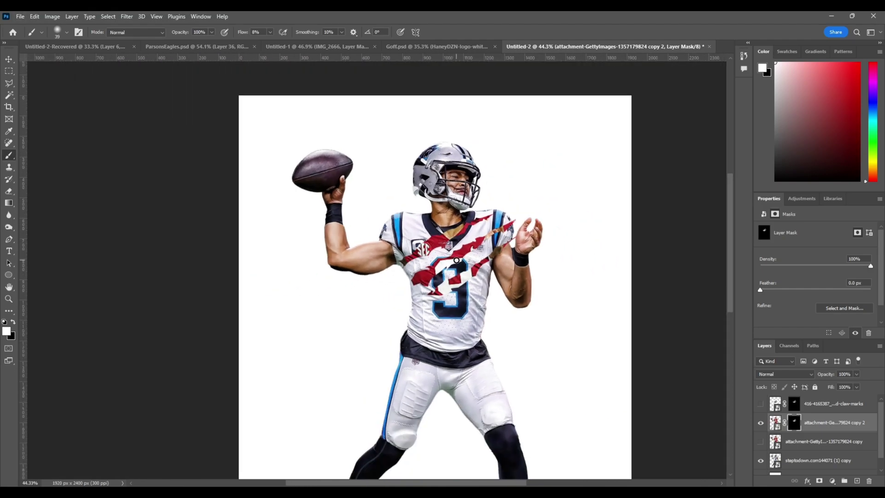
{"action": "scroll", "coordinate": [466, 263], "scroll_direction": "up", "scroll_amount": 2}
Free-transform the masked red-jersey layer, shifting it slightly up and left and rotating it about 0.75° to fit the chest.
{"action": "left_click", "coordinate": [821, 424]}
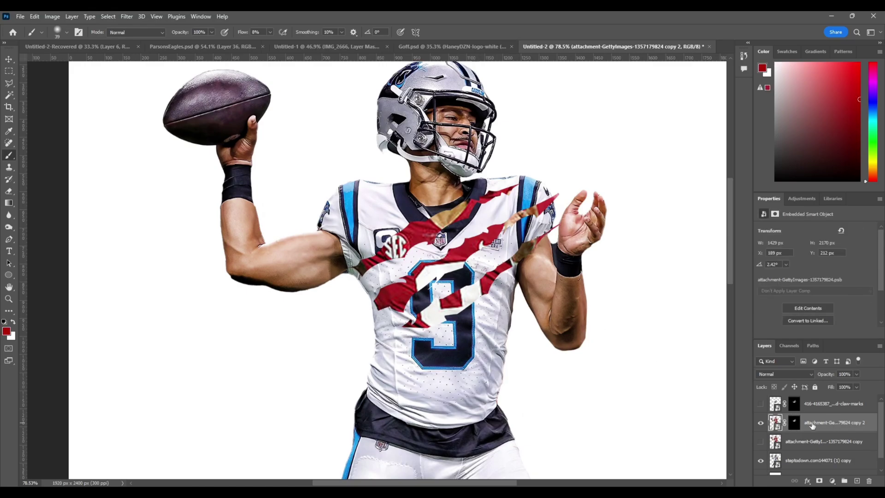
{"action": "key", "text": "ctrl+t"}
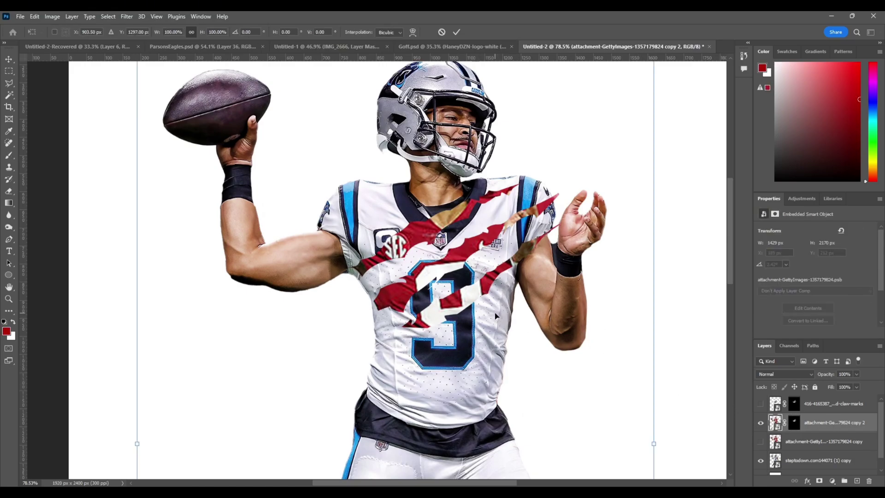
{"action": "left_click_drag", "start_coordinate": [496, 316], "coordinate": [488, 312]}
{"action": "left_click_drag", "start_coordinate": [657, 283], "coordinate": [658, 289]}
{"action": "left_click_drag", "start_coordinate": [554, 305], "coordinate": [552, 308]}
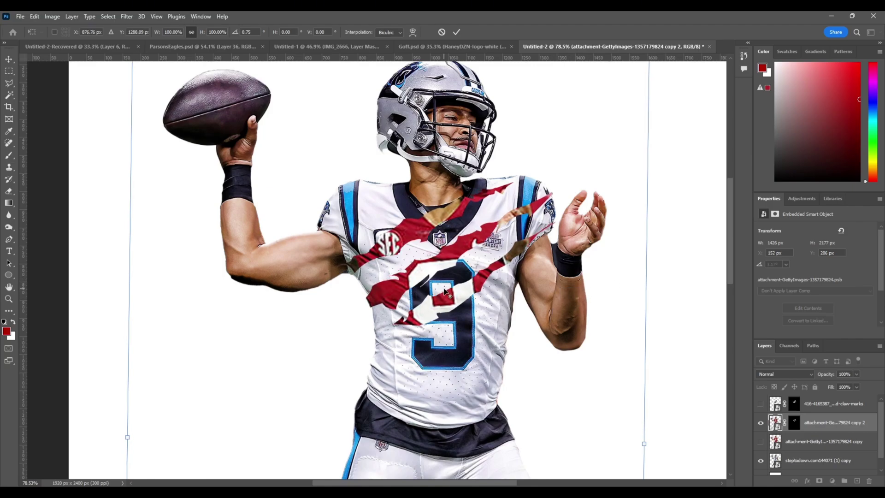
{"action": "scroll", "coordinate": [459, 286], "scroll_direction": "down", "scroll_amount": 10}
{"action": "key", "text": "Return"}
{"action": "scroll", "coordinate": [483, 291], "scroll_direction": "down", "scroll_amount": 2}
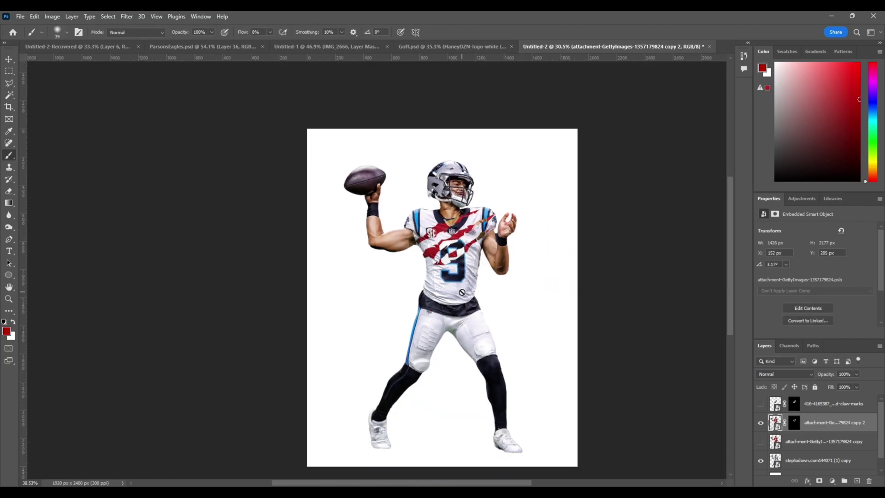
{"action": "scroll", "coordinate": [461, 292], "scroll_direction": "up", "scroll_amount": 1}
{"action": "scroll", "coordinate": [462, 292], "scroll_direction": "down", "scroll_amount": 1}
{"action": "scroll", "coordinate": [461, 292], "scroll_direction": "right", "scroll_amount": 1}
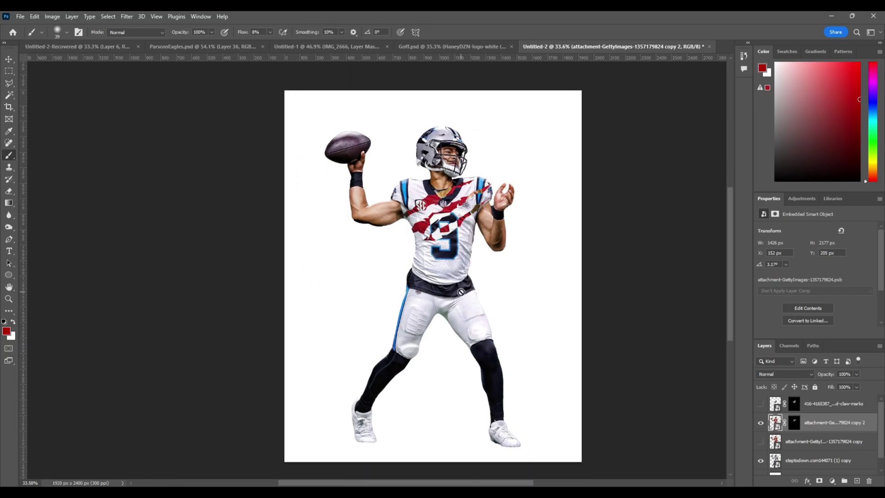
Target the red-jersey layer's mask and set up a small black brush with 100% hardness and 100% flow.
{"action": "scroll", "coordinate": [446, 228], "scroll_direction": "up", "scroll_amount": 3}
{"action": "scroll", "coordinate": [444, 210], "scroll_direction": "up", "scroll_amount": 8}
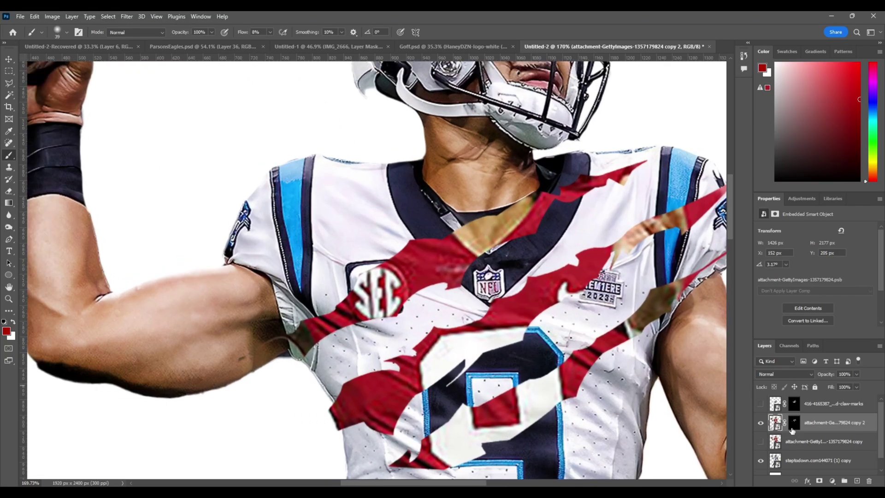
{"action": "left_click", "coordinate": [793, 427]}
{"action": "key", "text": "d"}
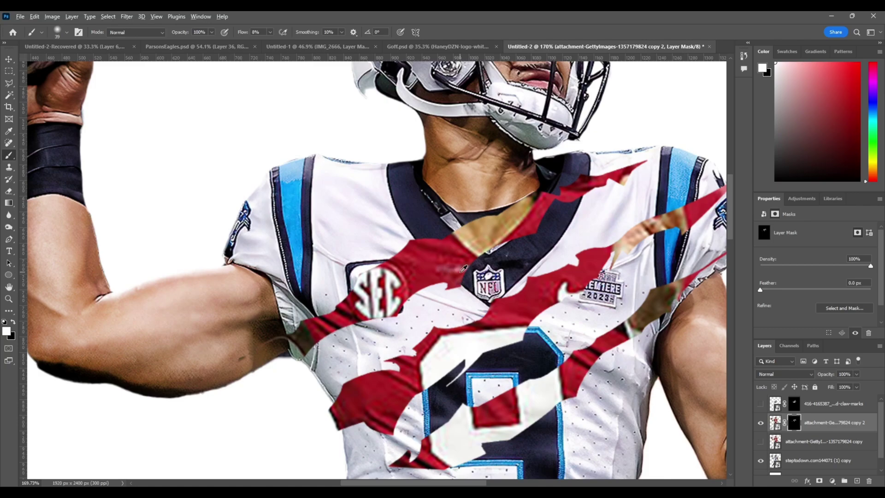
{"action": "left_click", "coordinate": [760, 423]}
{"action": "left_click", "coordinate": [760, 423]}
{"action": "right_click", "coordinate": [512, 226]}
{"action": "left_click_drag", "start_coordinate": [558, 261], "coordinate": [653, 266]}
{"action": "right_click", "coordinate": [321, 256], "text": "alt"}
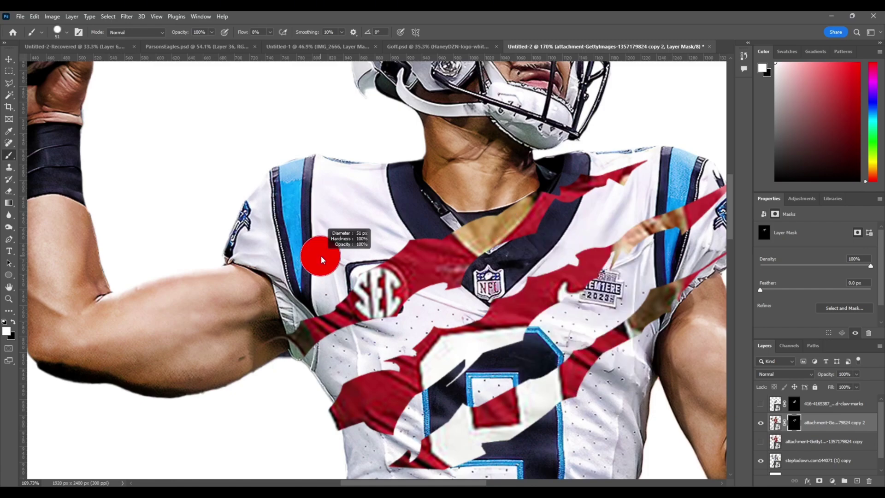
{"action": "left_click", "coordinate": [13, 322]}
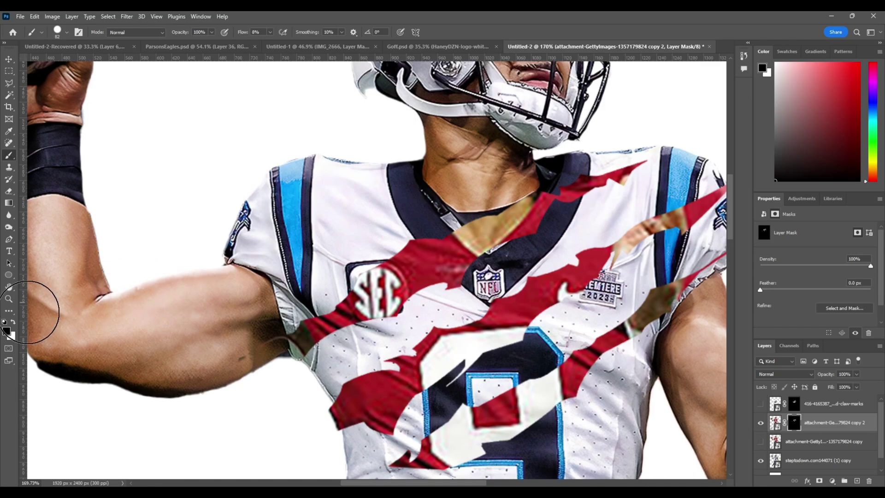
{"action": "left_click", "coordinate": [270, 32]}
{"action": "right_click", "coordinate": [484, 235], "text": "alt"}
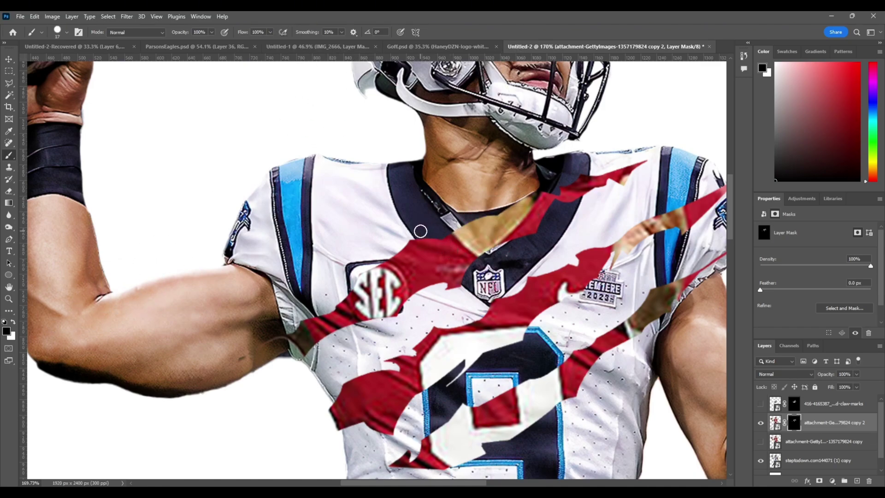
Paint on the layer mask to remove the red-jersey slashes from the navy collar and the shoulder stripe area.
{"action": "mouse_move", "coordinate": [436, 251]}
{"action": "left_mouse_down"}
{"action": "mouse_move", "coordinate": [468, 281]}
{"action": "mouse_move", "coordinate": [441, 237]}
{"action": "mouse_move", "coordinate": [467, 254]}
{"action": "mouse_move", "coordinate": [516, 237]}
{"action": "mouse_move", "coordinate": [576, 172]}
{"action": "left_mouse_up"}
{"action": "right_click", "coordinate": [450, 240], "text": "alt"}
{"action": "right_click", "coordinate": [676, 253], "text": "alt"}
{"action": "mouse_move", "coordinate": [665, 261]}
{"action": "left_mouse_down"}
{"action": "mouse_move", "coordinate": [665, 294]}
{"action": "mouse_move", "coordinate": [665, 215]}
{"action": "mouse_move", "coordinate": [667, 207]}
{"action": "mouse_move", "coordinate": [678, 219]}
{"action": "mouse_move", "coordinate": [688, 195]}
{"action": "mouse_move", "coordinate": [682, 231]}
{"action": "mouse_move", "coordinate": [664, 238]}
{"action": "mouse_move", "coordinate": [662, 203]}
{"action": "left_mouse_up"}
{"action": "scroll", "coordinate": [445, 290], "scroll_direction": "up", "scroll_amount": 4}
{"action": "scroll", "coordinate": [445, 291], "scroll_direction": "down", "scroll_amount": 3}
{"action": "scroll", "coordinate": [341, 339], "scroll_direction": "up", "scroll_amount": 3}
{"action": "scroll", "coordinate": [342, 339], "scroll_direction": "down", "scroll_amount": 4}
{"action": "scroll", "coordinate": [553, 276], "scroll_direction": "up", "scroll_amount": 3}
{"action": "left_click_drag", "start_coordinate": [496, 297], "coordinate": [496, 318]}
{"action": "scroll", "coordinate": [608, 209], "scroll_direction": "up", "scroll_amount": 1}
{"action": "key", "text": "x"}
{"action": "scroll", "coordinate": [483, 173], "scroll_direction": "down", "scroll_amount": 4}
{"action": "scroll", "coordinate": [484, 173], "scroll_direction": "up", "scroll_amount": 4}
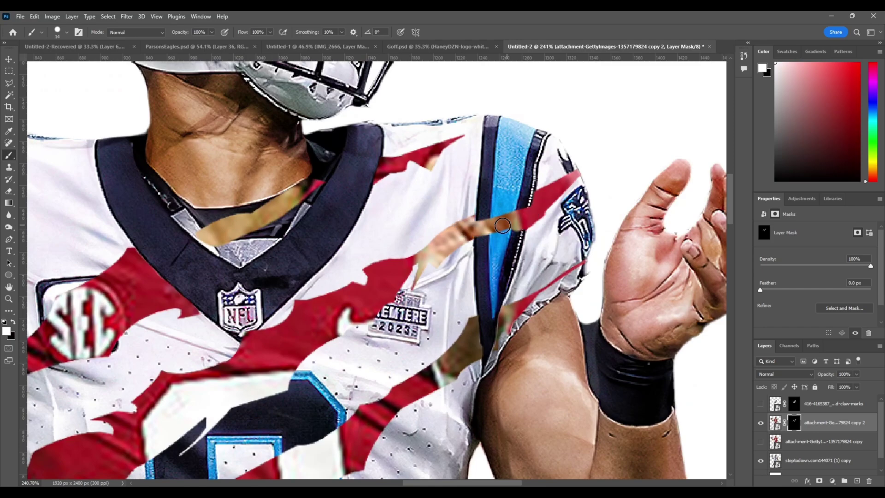
Check the masked slashes on the full figure by toggling the red-jersey layer's visibility.
{"action": "scroll", "coordinate": [484, 173], "scroll_direction": "down", "scroll_amount": 8}
{"action": "left_click", "coordinate": [760, 423]}
{"action": "left_click", "coordinate": [761, 422]}
{"action": "key", "text": "x"}
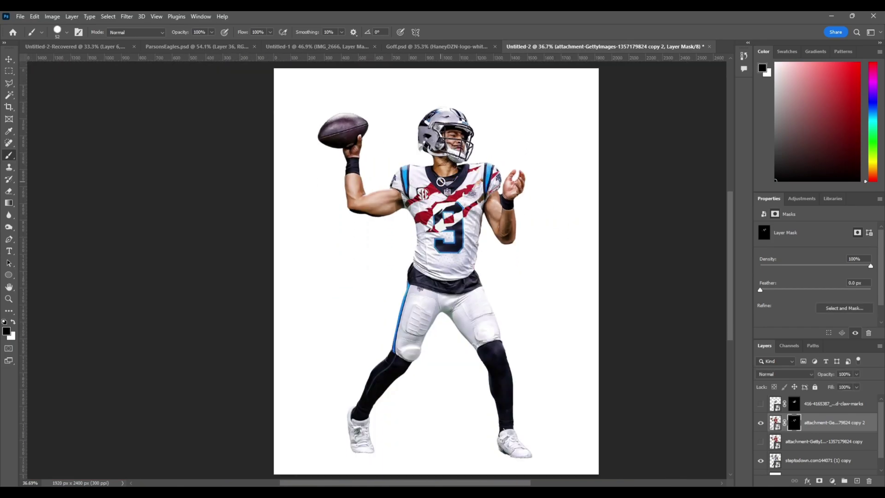
{"action": "scroll", "coordinate": [567, 242], "scroll_direction": "left", "scroll_amount": 1}
{"action": "scroll", "coordinate": [562, 250], "scroll_direction": "up", "scroll_amount": 1}
{"action": "scroll", "coordinate": [506, 211], "scroll_direction": "down", "scroll_amount": 2}
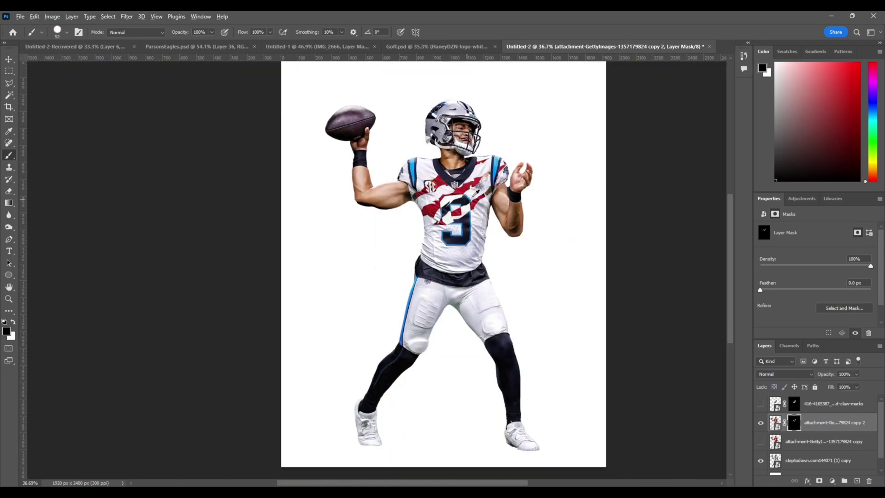
{"action": "scroll", "coordinate": [471, 249], "scroll_direction": "up", "scroll_amount": 1}
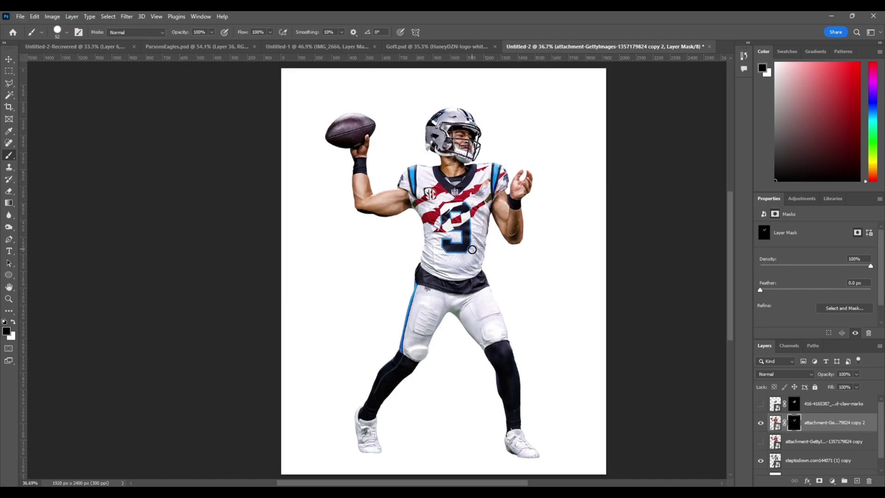
{"action": "left_click", "coordinate": [759, 423]}
Add a Levels adjustment layer directly above the masked red-jersey layer.
{"action": "left_click", "coordinate": [775, 423]}
{"action": "left_click", "coordinate": [801, 199]}
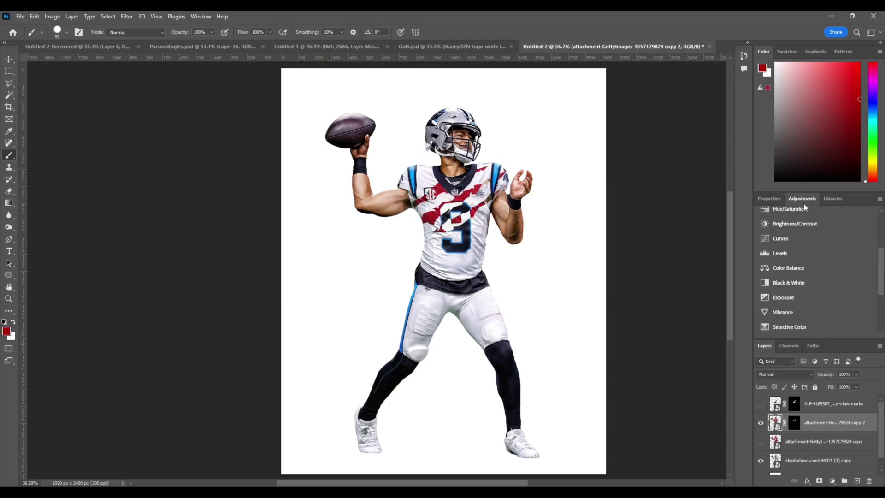
{"action": "left_click", "coordinate": [791, 253]}
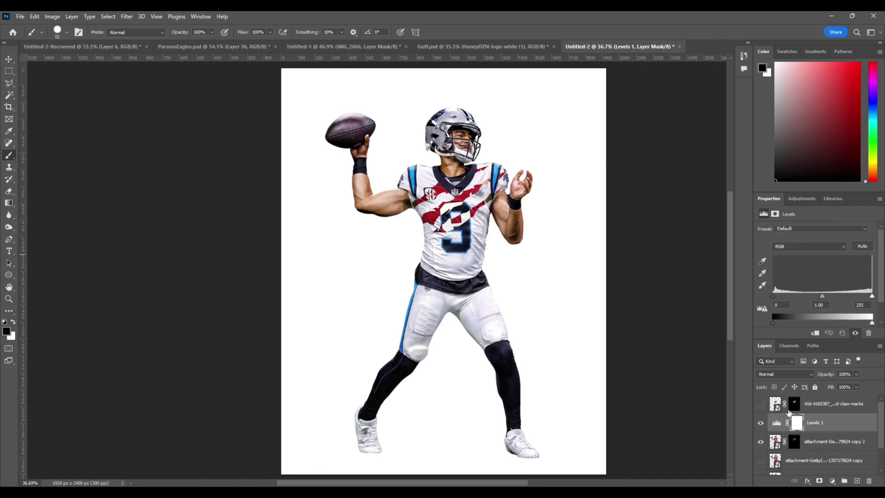
Lower the maximum output level of the Levels adjustment above the masked red-jersey layer until the image is nearly black.
{"action": "left_click", "coordinate": [761, 442]}
{"action": "left_click", "coordinate": [760, 441]}
{"action": "left_click_drag", "start_coordinate": [871, 323], "coordinate": [779, 321]}
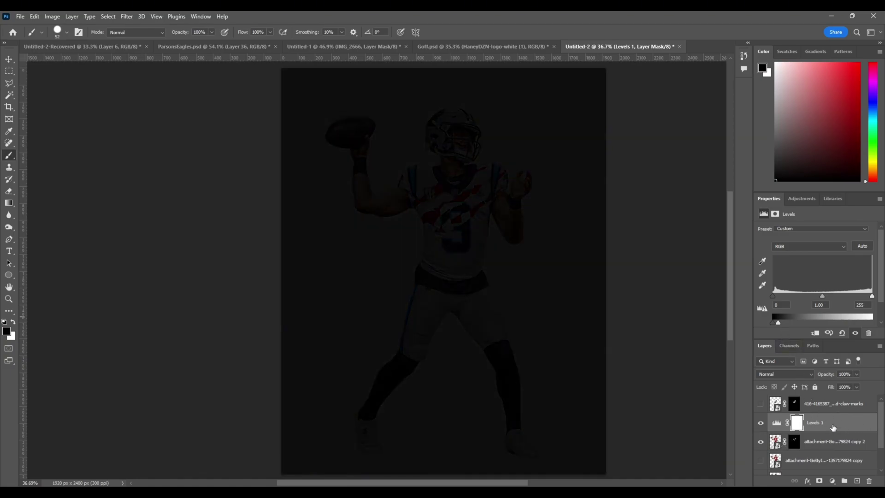
Clip the Levels adjustment to the masked red-jersey layer and invert its mask to black.
{"action": "right_click", "coordinate": [833, 427]}
{"action": "left_click", "coordinate": [840, 240]}
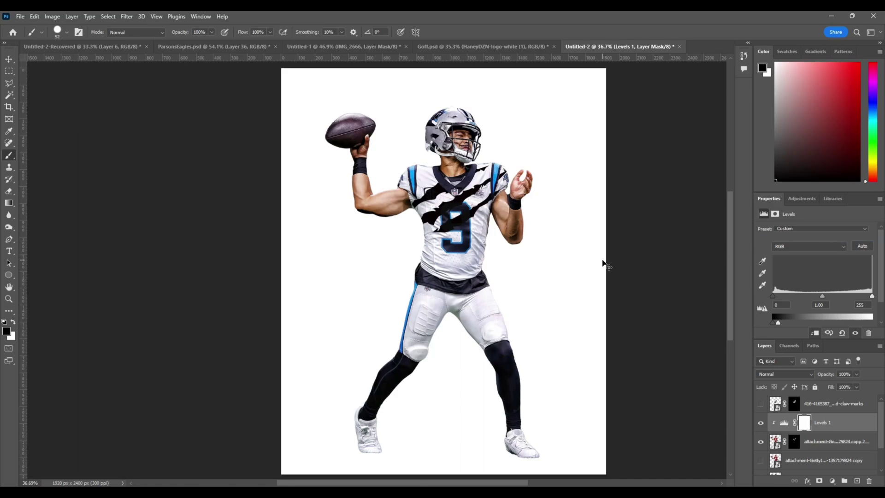
{"action": "key", "text": "ctrl+i"}
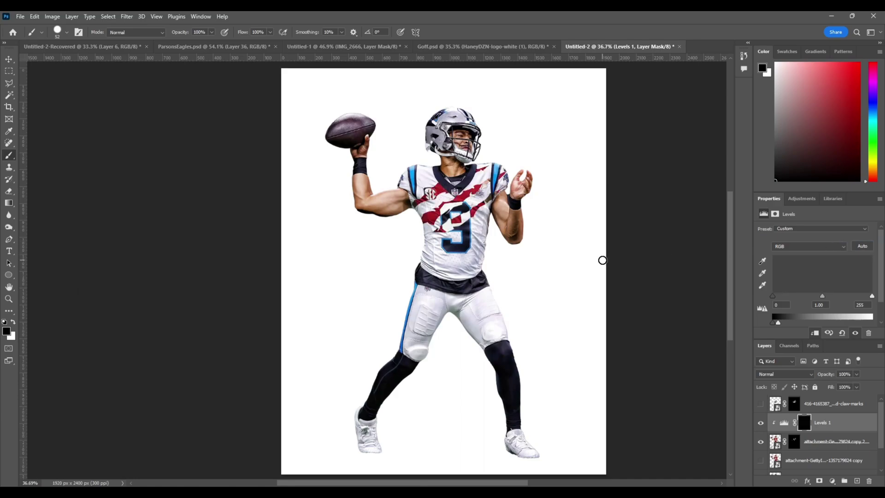
Set up a soft white brush of about 63 px with 8% flow for painting on the Levels mask.
{"action": "right_click", "coordinate": [491, 236]}
{"action": "left_click_drag", "start_coordinate": [553, 258], "coordinate": [519, 258]}
{"action": "left_click", "coordinate": [13, 324]}
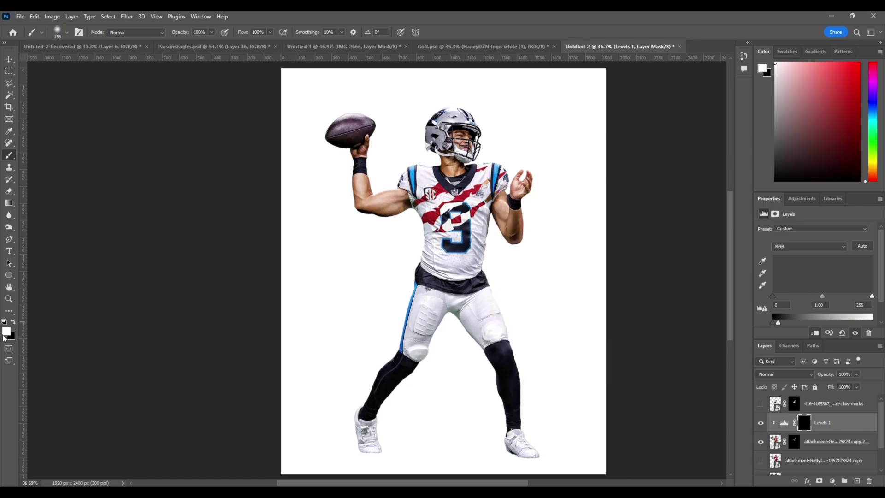
{"action": "mouse_move", "coordinate": [431, 219]}
{"action": "left_mouse_down"}
{"action": "mouse_move", "coordinate": [525, 166]}
{"action": "mouse_move", "coordinate": [435, 221]}
{"action": "left_mouse_up"}
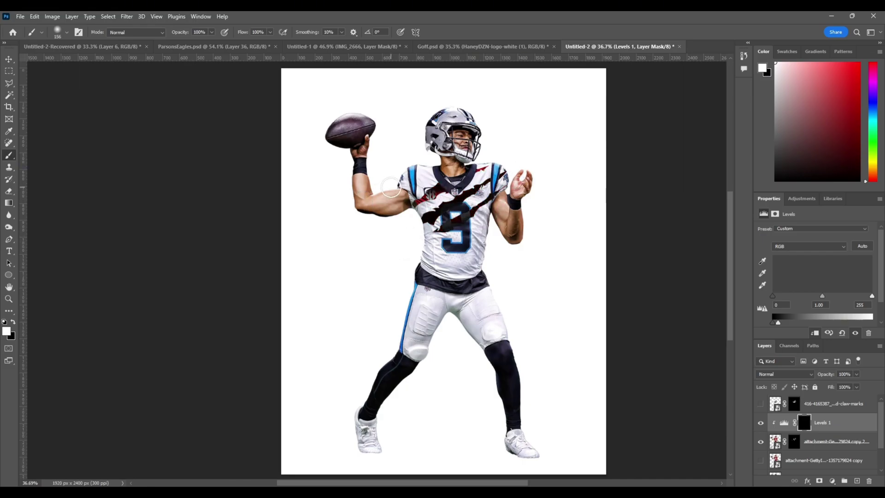
{"action": "key", "text": "ctrl+z"}
{"action": "left_click", "coordinate": [271, 33]}
{"action": "left_click_drag", "start_coordinate": [237, 43], "coordinate": [231, 42]}
{"action": "left_click_drag", "start_coordinate": [442, 183], "coordinate": [421, 183]}
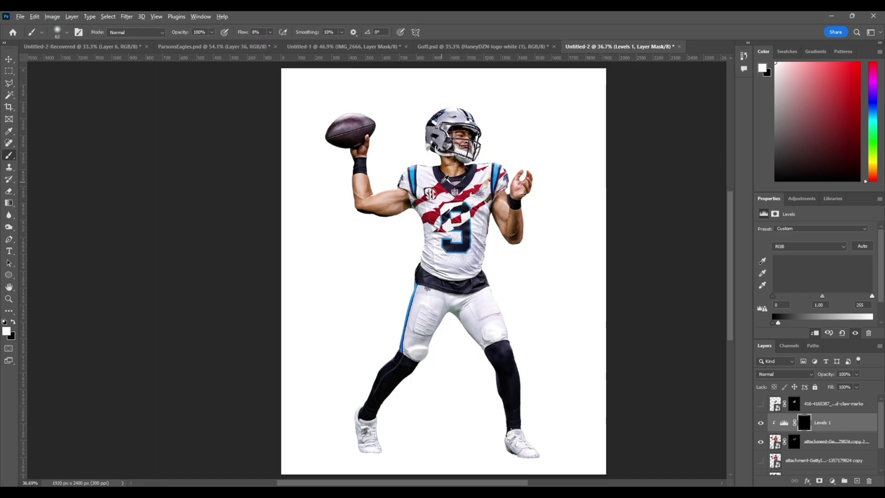
Paint soft shading on the Levels mask over the small red slash between the collar and the shoulder stripe.
{"action": "scroll", "coordinate": [442, 182], "scroll_direction": "up", "scroll_amount": 7}
{"action": "mouse_move", "coordinate": [594, 126]}
{"action": "left_mouse_down"}
{"action": "mouse_move", "coordinate": [582, 126]}
{"action": "mouse_move", "coordinate": [607, 115]}
{"action": "mouse_move", "coordinate": [521, 137]}
{"action": "mouse_move", "coordinate": [535, 135]}
{"action": "left_mouse_up"}
{"action": "scroll", "coordinate": [615, 122], "scroll_direction": "up", "scroll_amount": 5}
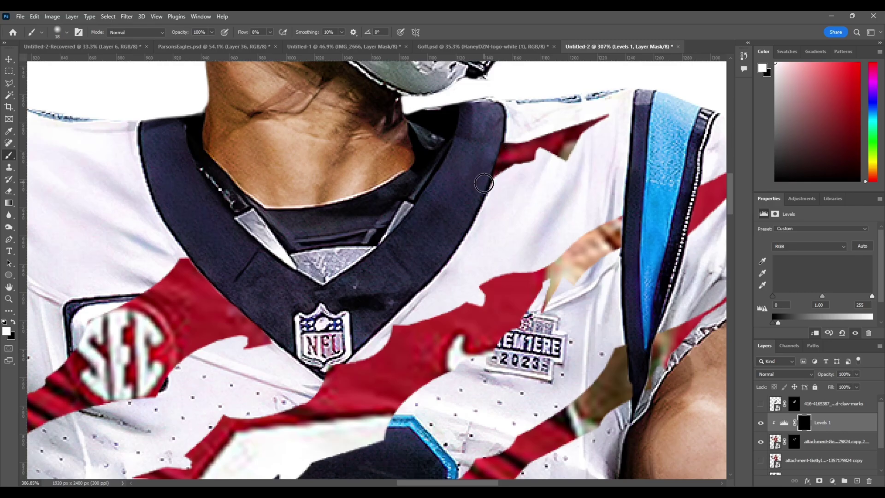
Paint soft shading on the Levels mask along the red slash edges below the collar and around the SEC patch.
{"action": "scroll", "coordinate": [485, 181], "scroll_direction": "down", "scroll_amount": 3}
{"action": "scroll", "coordinate": [322, 244], "scroll_direction": "up", "scroll_amount": 4}
{"action": "right_click", "coordinate": [363, 312], "text": "alt"}
{"action": "mouse_move", "coordinate": [367, 316]}
{"action": "left_mouse_down"}
{"action": "mouse_move", "coordinate": [375, 323]}
{"action": "mouse_move", "coordinate": [380, 315]}
{"action": "mouse_move", "coordinate": [339, 310]}
{"action": "mouse_move", "coordinate": [289, 328]}
{"action": "mouse_move", "coordinate": [318, 311]}
{"action": "mouse_move", "coordinate": [119, 420]}
{"action": "left_mouse_up"}
{"action": "right_click", "coordinate": [361, 311], "text": "alt"}
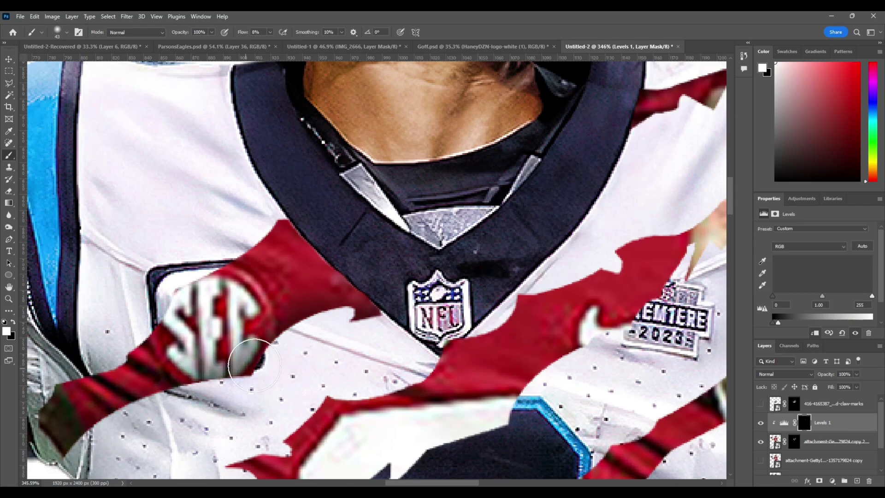
{"action": "scroll", "coordinate": [276, 322], "scroll_direction": "left", "scroll_amount": 4}
{"action": "mouse_move", "coordinate": [323, 266]}
{"action": "left_mouse_down"}
{"action": "mouse_move", "coordinate": [340, 257]}
{"action": "mouse_move", "coordinate": [272, 293]}
{"action": "mouse_move", "coordinate": [285, 290]}
{"action": "left_mouse_up"}
{"action": "mouse_move", "coordinate": [163, 384]}
{"action": "left_mouse_down"}
{"action": "mouse_move", "coordinate": [142, 400]}
{"action": "mouse_move", "coordinate": [148, 438]}
{"action": "mouse_move", "coordinate": [174, 461]}
{"action": "left_mouse_up"}
{"action": "scroll", "coordinate": [319, 272], "scroll_direction": "down", "scroll_amount": 8}
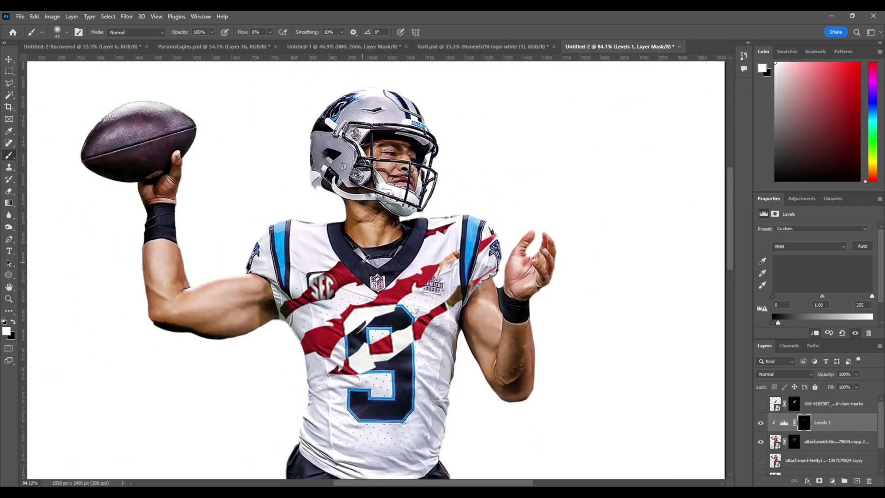
Paint soft shading on the Levels mask along the middle and lower slashes crossing the jersey number.
{"action": "scroll", "coordinate": [382, 331], "scroll_direction": "up", "scroll_amount": 5}
{"action": "mouse_move", "coordinate": [400, 268]}
{"action": "left_mouse_down"}
{"action": "mouse_move", "coordinate": [447, 215]}
{"action": "mouse_move", "coordinate": [507, 195]}
{"action": "mouse_move", "coordinate": [497, 170]}
{"action": "mouse_move", "coordinate": [460, 184]}
{"action": "mouse_move", "coordinate": [459, 200]}
{"action": "mouse_move", "coordinate": [382, 226]}
{"action": "mouse_move", "coordinate": [214, 325]}
{"action": "mouse_move", "coordinate": [181, 357]}
{"action": "left_mouse_up"}
{"action": "right_click", "coordinate": [553, 147], "text": "alt"}
{"action": "right_click", "coordinate": [194, 351], "text": "alt"}
{"action": "left_click_drag", "start_coordinate": [370, 346], "coordinate": [348, 341]}
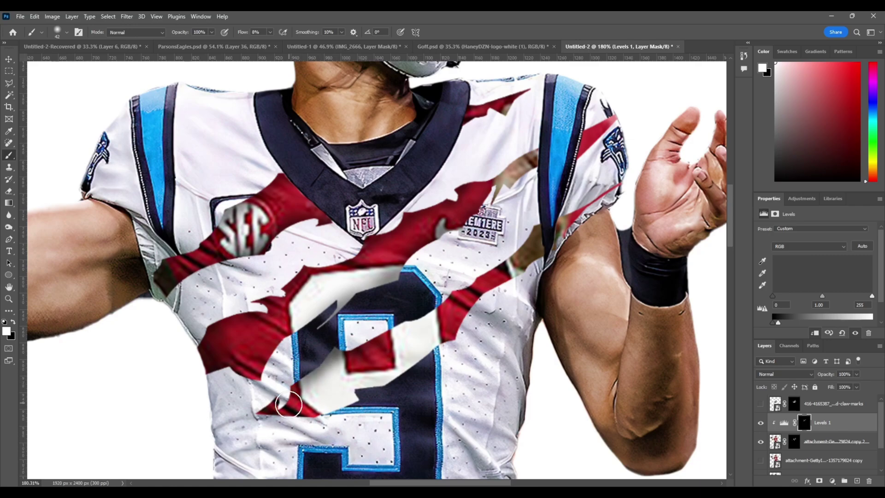
{"action": "right_click", "coordinate": [532, 273], "text": "alt"}
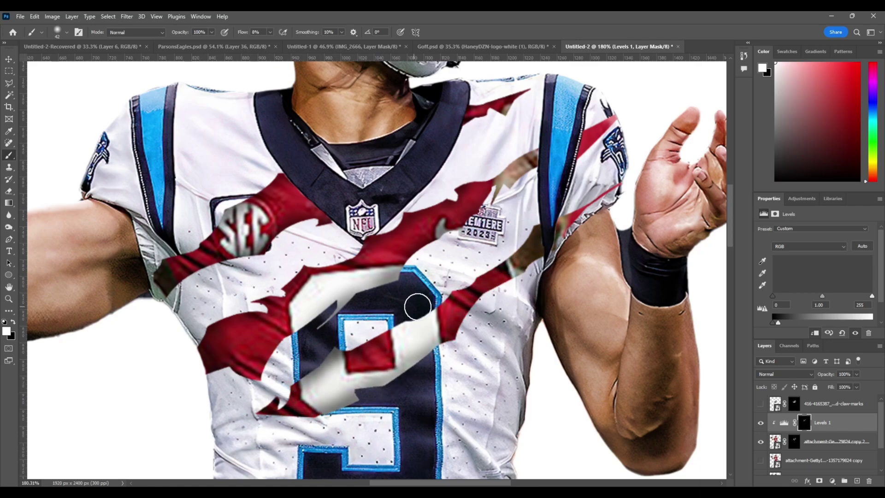
Compare the full figure with and without the slash shading by toggling the clipped Levels adjustment's visibility.
{"action": "scroll", "coordinate": [592, 131], "scroll_direction": "down", "scroll_amount": 6}
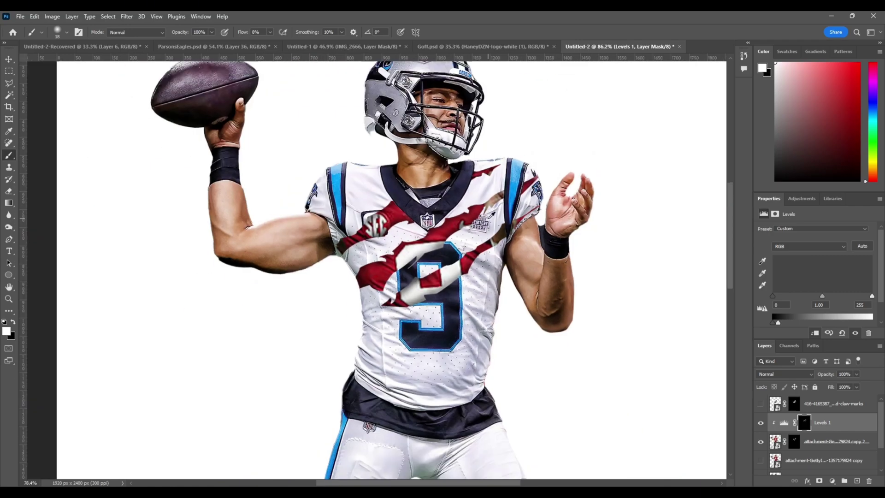
{"action": "left_click", "coordinate": [761, 423]}
{"action": "left_click", "coordinate": [760, 423]}
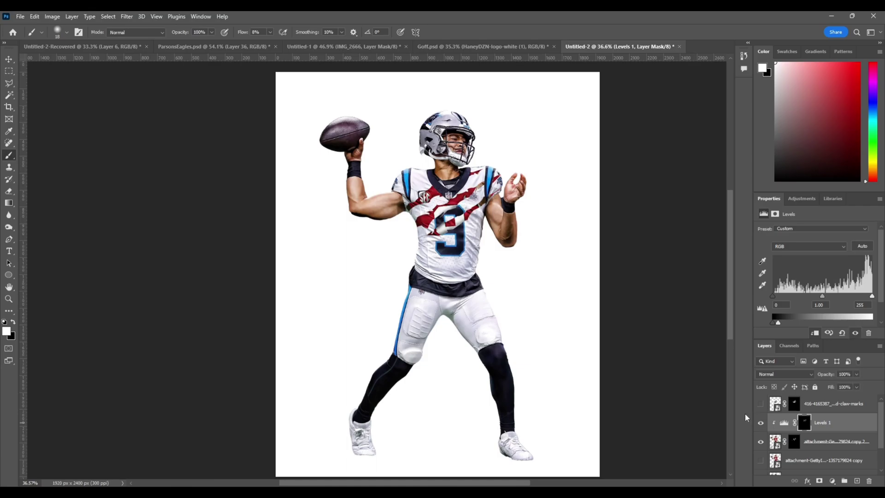
{"action": "scroll", "coordinate": [462, 291], "scroll_direction": "right", "scroll_amount": 1}
{"action": "left_click", "coordinate": [759, 426]}
{"action": "left_click", "coordinate": [759, 425]}
{"action": "left_click", "coordinate": [760, 425]}
{"action": "left_click", "coordinate": [760, 426]}
{"action": "left_click", "coordinate": [759, 425]}
{"action": "left_click", "coordinate": [760, 426]}
{"action": "left_click", "coordinate": [759, 426]}
{"action": "left_click", "coordinate": [760, 426]}
Select the white-jersey player layer and toggle its visibility to identify it.
{"action": "scroll", "coordinate": [788, 445], "scroll_direction": "down", "scroll_amount": 1}
{"action": "left_click", "coordinate": [775, 459]}
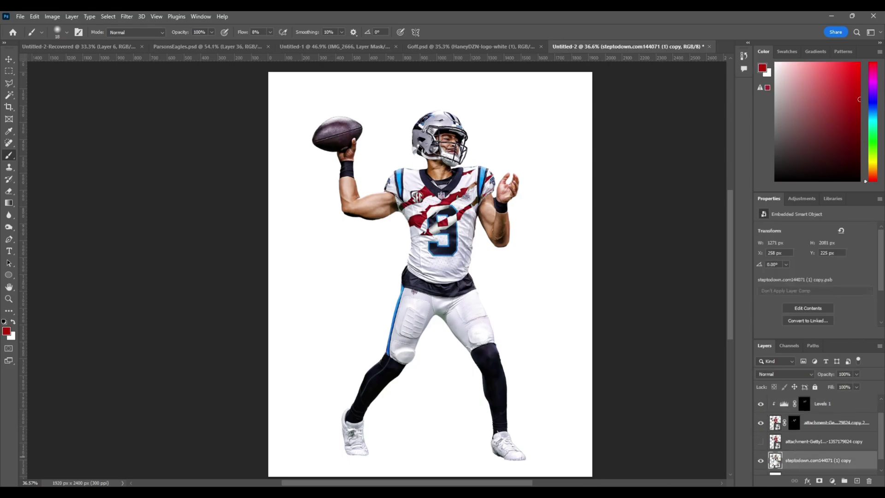
{"action": "left_click", "coordinate": [761, 461]}
{"action": "left_click", "coordinate": [761, 461]}
{"action": "left_click", "coordinate": [761, 460]}
{"action": "left_click", "coordinate": [761, 460]}
{"action": "left_click", "coordinate": [761, 460]}
{"action": "left_click", "coordinate": [761, 461]}
{"action": "left_click", "coordinate": [762, 460]}
{"action": "left_click", "coordinate": [762, 460]}
Add a Levels adjustment directly above the white-jersey layer and lower its maximum output level to near black.
{"action": "left_click", "coordinate": [802, 199]}
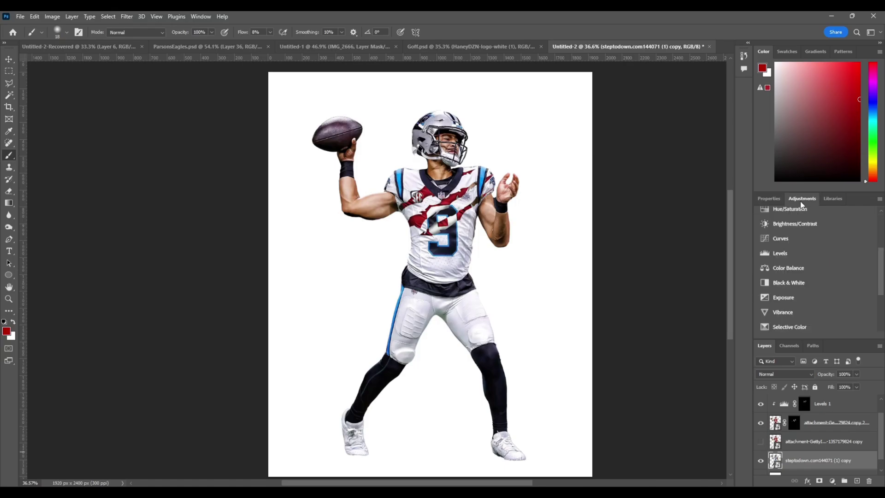
{"action": "left_click", "coordinate": [792, 254]}
{"action": "left_click_drag", "start_coordinate": [873, 323], "coordinate": [791, 319]}
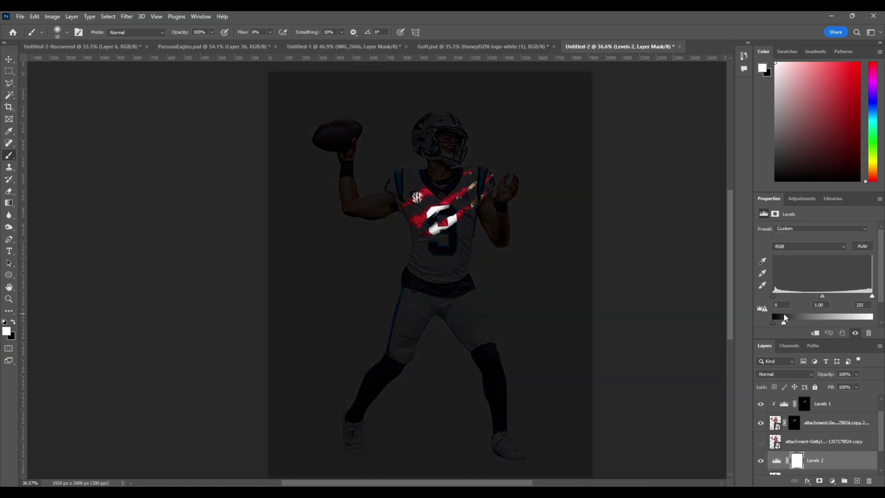
Clip the new Levels adjustment to the white-jersey layer and invert its mask to black.
{"action": "right_click", "coordinate": [823, 464]}
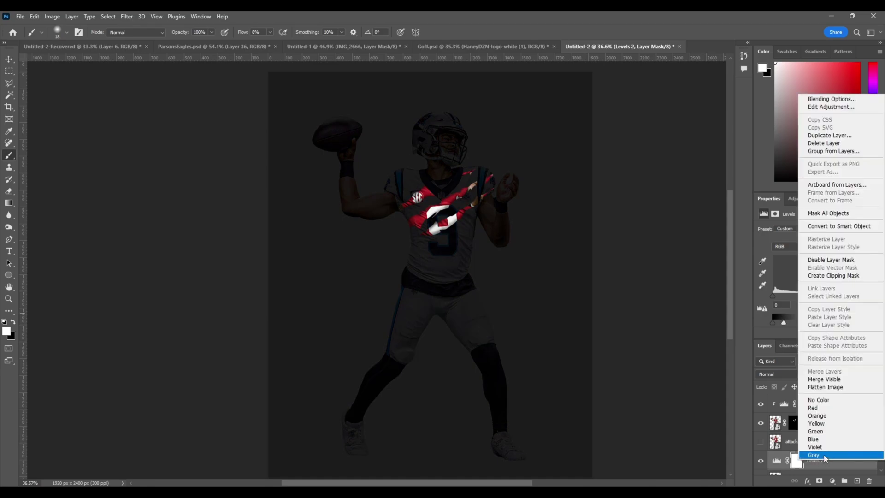
{"action": "left_click", "coordinate": [832, 278]}
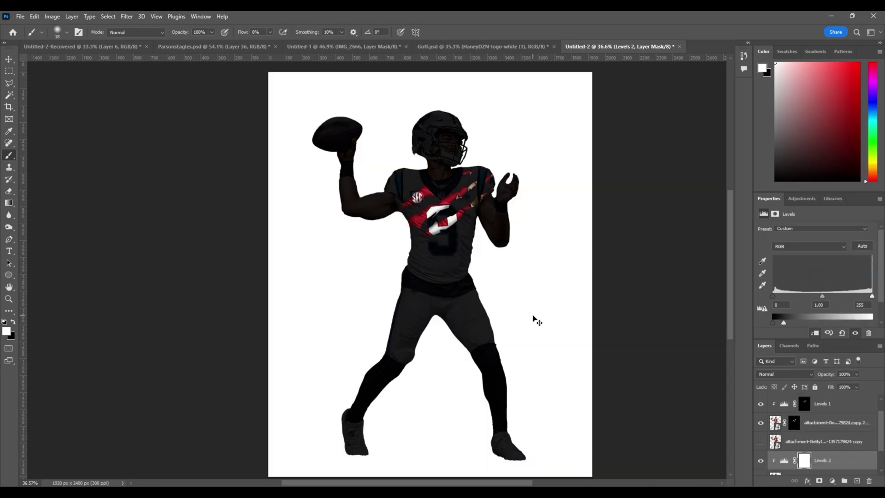
{"action": "key", "text": "ctrl+i"}
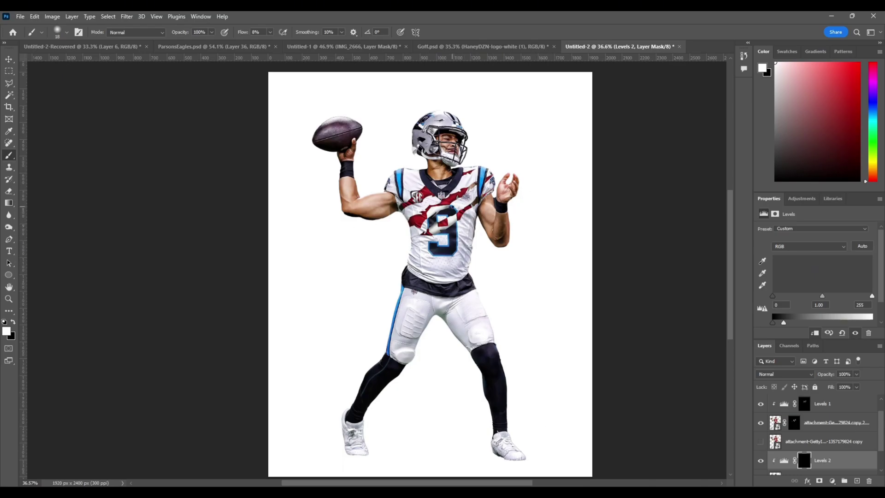
With a small soft white brush, paint a shadow on the white jersey below the slash between the number and the armpit.
{"action": "scroll", "coordinate": [460, 209], "scroll_direction": "up", "scroll_amount": 20}
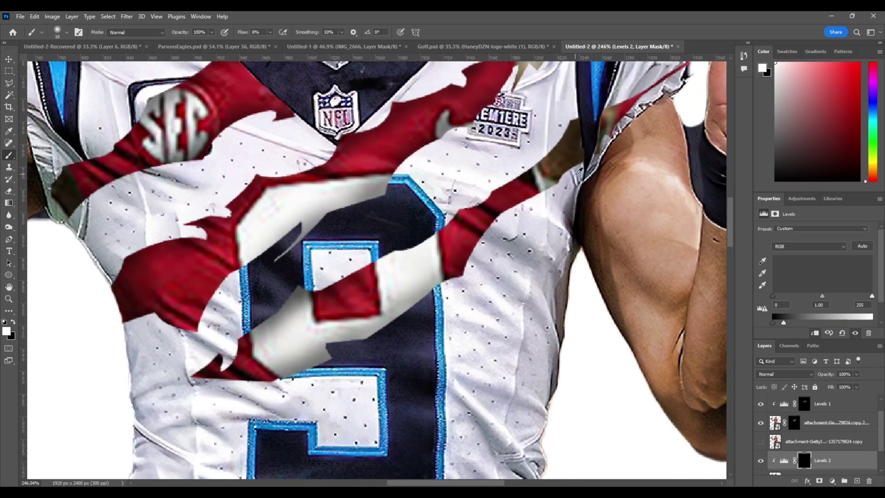
{"action": "left_click_drag", "start_coordinate": [575, 173], "coordinate": [570, 175]}
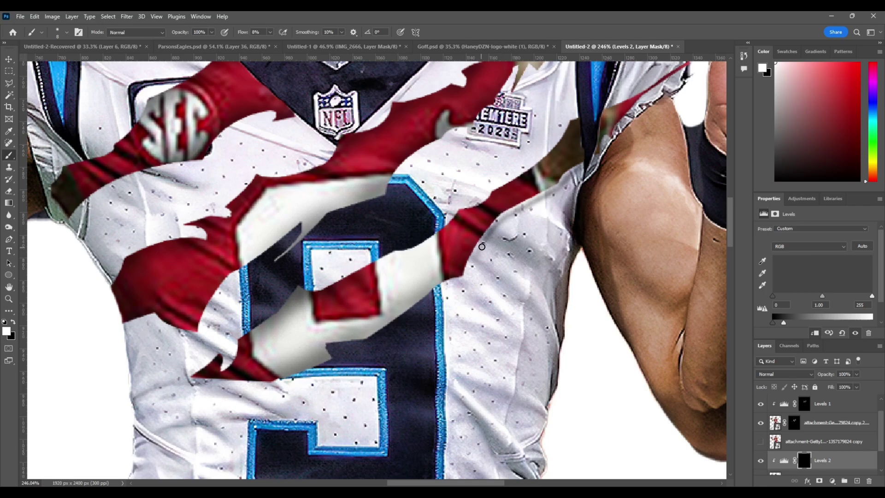
{"action": "right_click", "coordinate": [463, 272], "text": "alt"}
{"action": "left_click_drag", "start_coordinate": [465, 271], "coordinate": [508, 204]}
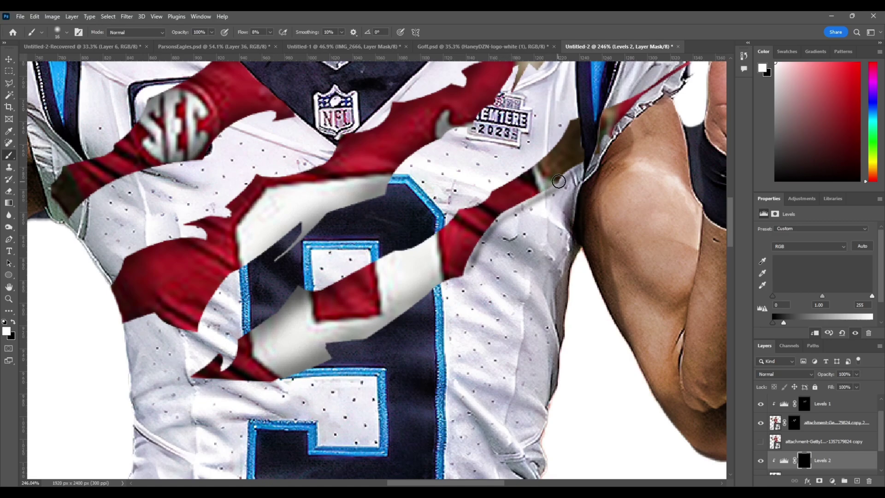
{"action": "right_click", "coordinate": [474, 269], "text": "alt"}
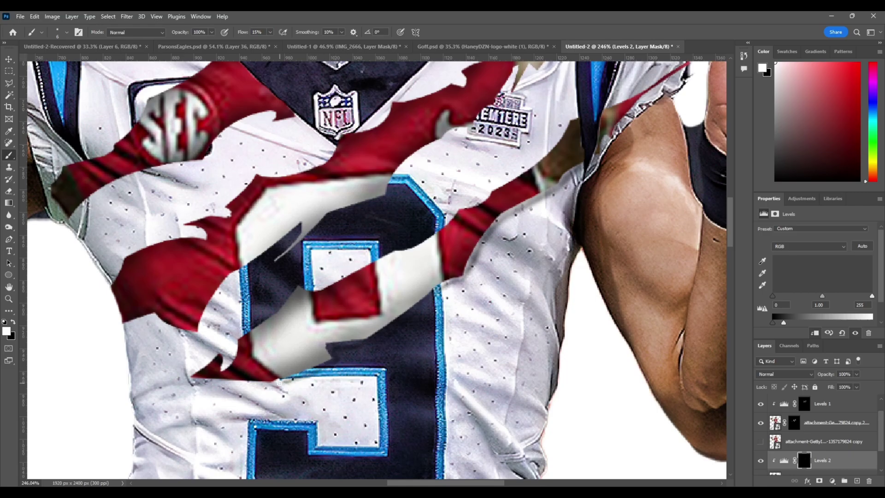
Using 15% flow, paint shadows on the white jersey along the middle slash by the 2023 patch up to the shoulder stripe.
{"action": "scroll", "coordinate": [484, 232], "scroll_direction": "down", "scroll_amount": 4}
{"action": "scroll", "coordinate": [487, 233], "scroll_direction": "up", "scroll_amount": 3}
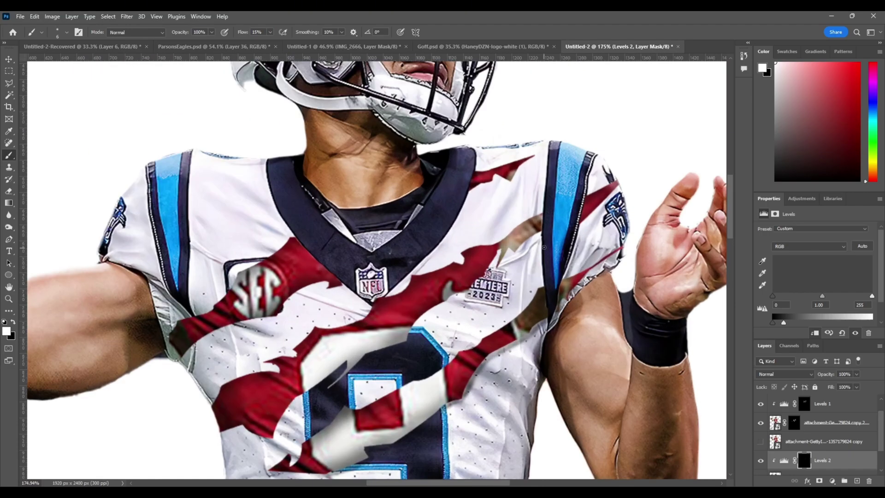
{"action": "mouse_move", "coordinate": [484, 277]}
{"action": "left_mouse_down"}
{"action": "mouse_move", "coordinate": [423, 318]}
{"action": "mouse_move", "coordinate": [468, 291]}
{"action": "left_mouse_up"}
{"action": "right_click", "coordinate": [402, 339], "text": "alt"}
{"action": "left_click_drag", "start_coordinate": [497, 256], "coordinate": [528, 238]}
{"action": "scroll", "coordinate": [529, 239], "scroll_direction": "down", "scroll_amount": 5}
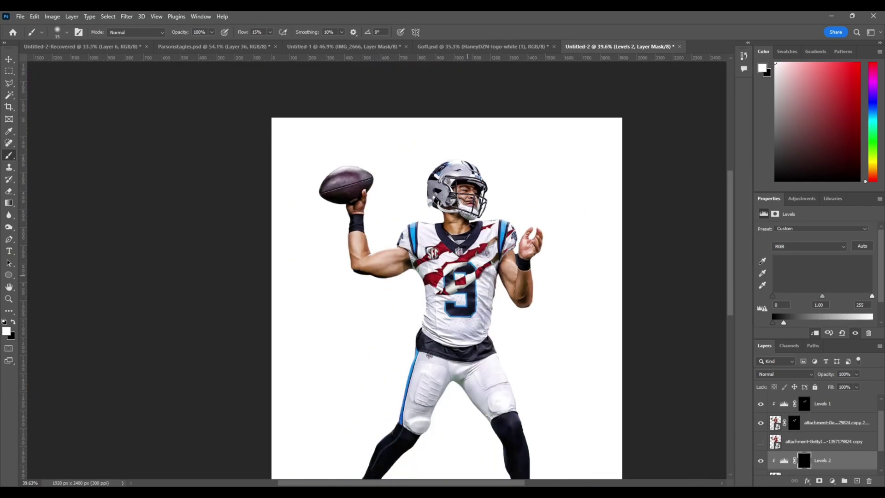
With a slightly smaller brush, paint shadows on the white jersey around the slash ends beside the number.
{"action": "scroll", "coordinate": [447, 229], "scroll_direction": "up", "scroll_amount": 7}
{"action": "key", "text": "bracketleft"}
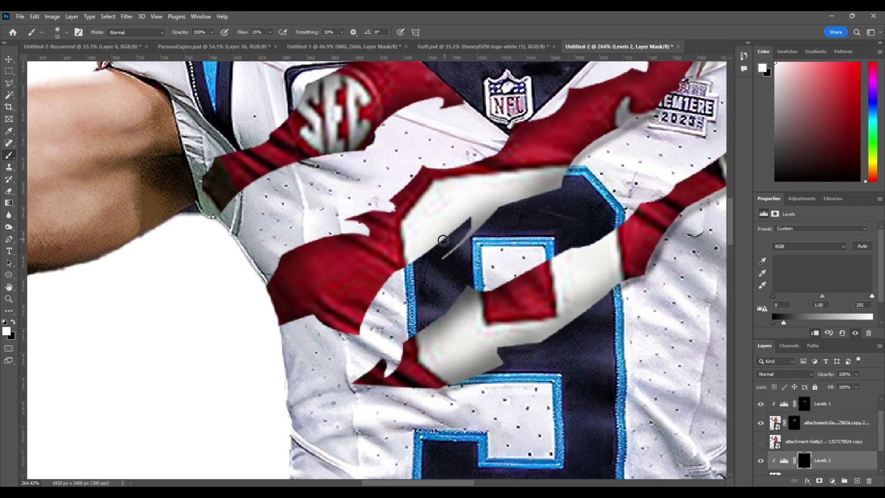
{"action": "mouse_move", "coordinate": [401, 268]}
{"action": "left_mouse_down"}
{"action": "mouse_move", "coordinate": [343, 330]}
{"action": "mouse_move", "coordinate": [332, 325]}
{"action": "mouse_move", "coordinate": [357, 335]}
{"action": "mouse_move", "coordinate": [306, 316]}
{"action": "mouse_move", "coordinate": [318, 317]}
{"action": "mouse_move", "coordinate": [284, 327]}
{"action": "mouse_move", "coordinate": [320, 319]}
{"action": "mouse_move", "coordinate": [369, 332]}
{"action": "left_mouse_up"}
{"action": "scroll", "coordinate": [413, 209], "scroll_direction": "up", "scroll_amount": 4}
{"action": "mouse_move", "coordinate": [454, 210]}
{"action": "left_mouse_down"}
{"action": "mouse_move", "coordinate": [364, 251]}
{"action": "mouse_move", "coordinate": [244, 283]}
{"action": "mouse_move", "coordinate": [396, 221]}
{"action": "left_mouse_up"}
{"action": "key", "text": "ctrl+0"}
Add further shadow strokes on the white-jersey Levels mask along the remaining slash edges.
{"action": "scroll", "coordinate": [473, 172], "scroll_direction": "up", "scroll_amount": 8}
{"action": "mouse_move", "coordinate": [511, 240]}
{"action": "left_mouse_down"}
{"action": "mouse_move", "coordinate": [464, 286]}
{"action": "mouse_move", "coordinate": [489, 295]}
{"action": "left_mouse_up"}
{"action": "left_click_drag", "start_coordinate": [511, 330], "coordinate": [440, 394]}
{"action": "mouse_move", "coordinate": [365, 228]}
{"action": "left_mouse_down"}
{"action": "mouse_move", "coordinate": [324, 232]}
{"action": "mouse_move", "coordinate": [342, 217]}
{"action": "mouse_move", "coordinate": [370, 227]}
{"action": "mouse_move", "coordinate": [397, 198]}
{"action": "left_mouse_up"}
{"action": "key", "text": "ctrl+0"}
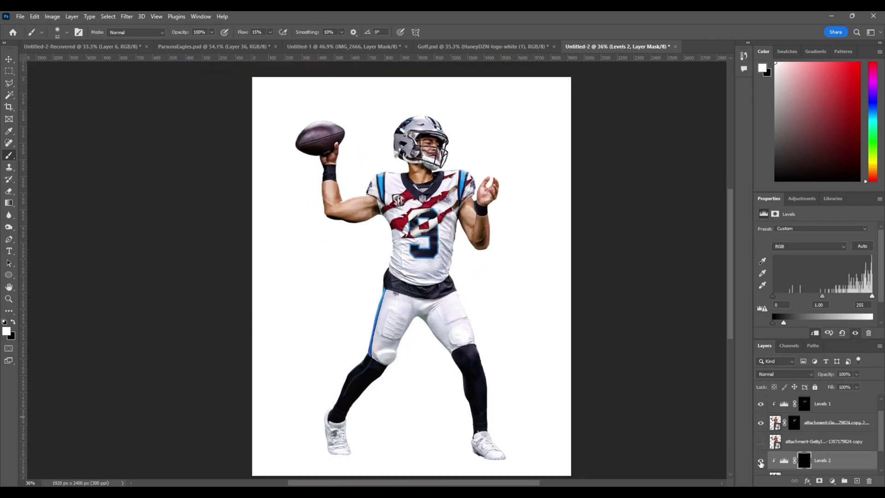
Compare the red and white helmets and figures by toggling the unmasked red-jersey copy, leaving the copy shown.
{"action": "left_click", "coordinate": [760, 441]}
{"action": "left_click", "coordinate": [760, 441]}
{"action": "scroll", "coordinate": [419, 273], "scroll_direction": "left", "scroll_amount": 1}
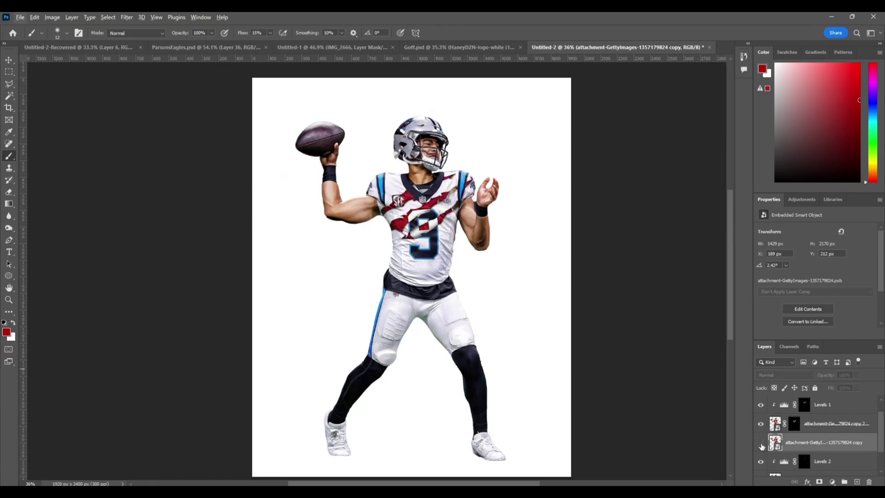
{"action": "scroll", "coordinate": [783, 445], "scroll_direction": "up", "scroll_amount": 1}
{"action": "left_click", "coordinate": [761, 461]}
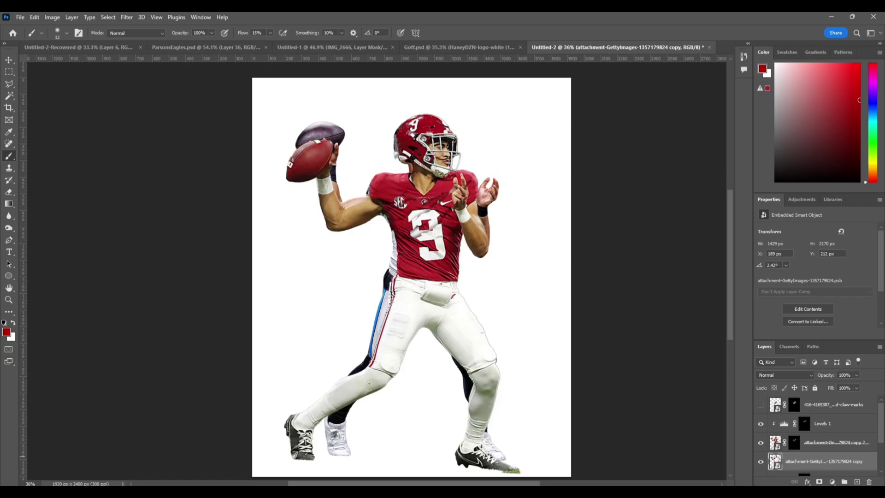
{"action": "scroll", "coordinate": [421, 204], "scroll_direction": "up", "scroll_amount": 4}
{"action": "scroll", "coordinate": [421, 204], "scroll_direction": "up", "scroll_amount": 6}
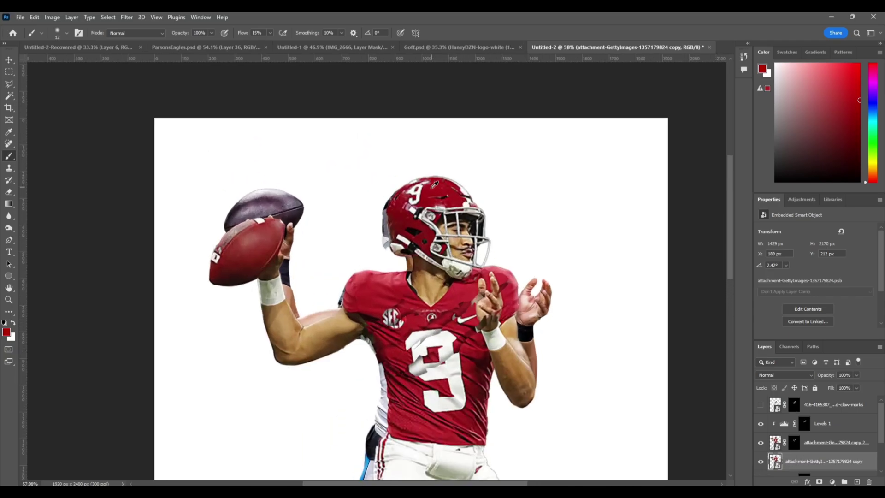
{"action": "left_click", "coordinate": [761, 461]}
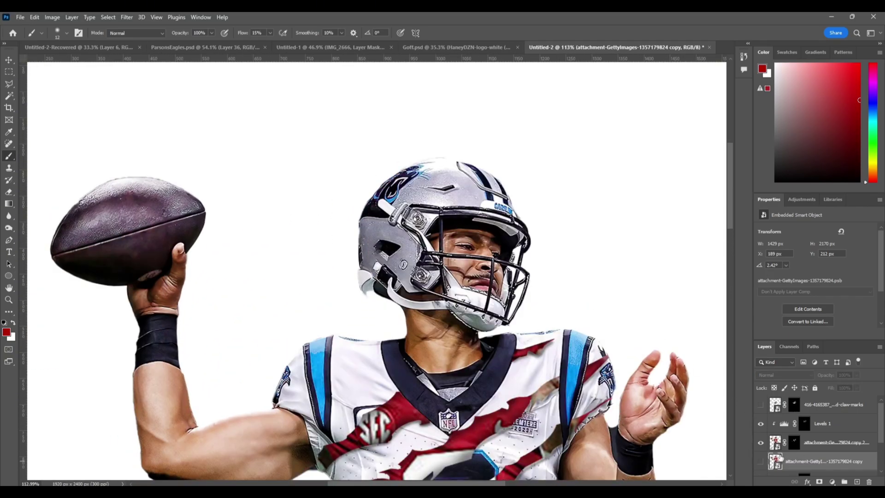
{"action": "scroll", "coordinate": [796, 448], "scroll_direction": "down", "scroll_amount": 3}
{"action": "scroll", "coordinate": [791, 436], "scroll_direction": "up", "scroll_amount": 1}
{"action": "left_click", "coordinate": [761, 428]}
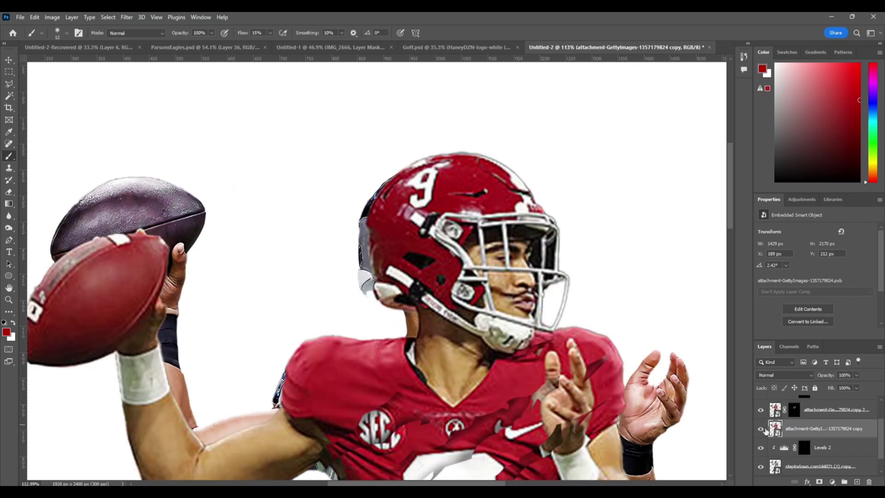
{"action": "left_click", "coordinate": [856, 482]}
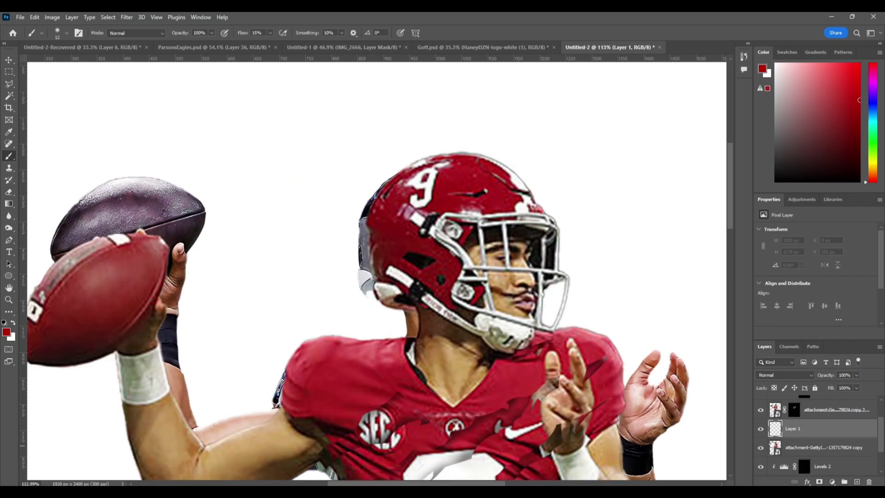
{"action": "scroll", "coordinate": [492, 302], "scroll_direction": "up", "scroll_amount": 1}
{"action": "key", "text": "l"}
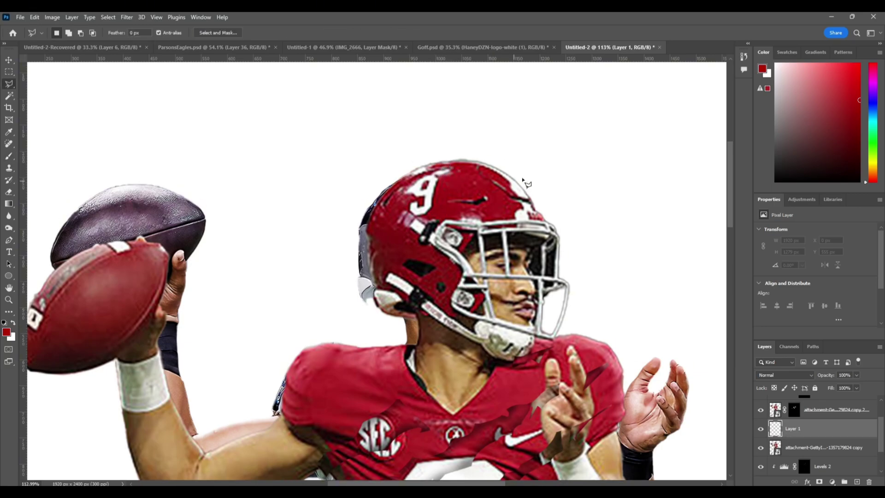
{"action": "left_click", "coordinate": [446, 168]}
{"action": "left_click", "coordinate": [464, 191]}
{"action": "key", "text": "Escape"}
{"action": "left_click", "coordinate": [760, 448]}
{"action": "left_click", "coordinate": [760, 448]}
{"action": "left_click", "coordinate": [761, 449]}
{"action": "left_click", "coordinate": [760, 448]}
{"action": "left_click", "coordinate": [761, 449]}
{"action": "key", "text": "ctrl+z"}
{"action": "key", "text": "ctrl+z"}
{"action": "key", "text": "ctrl+z"}
{"action": "key", "text": "ctrl+z"}
{"action": "key", "text": "ctrl+z"}
{"action": "key", "text": "ctrl+z"}
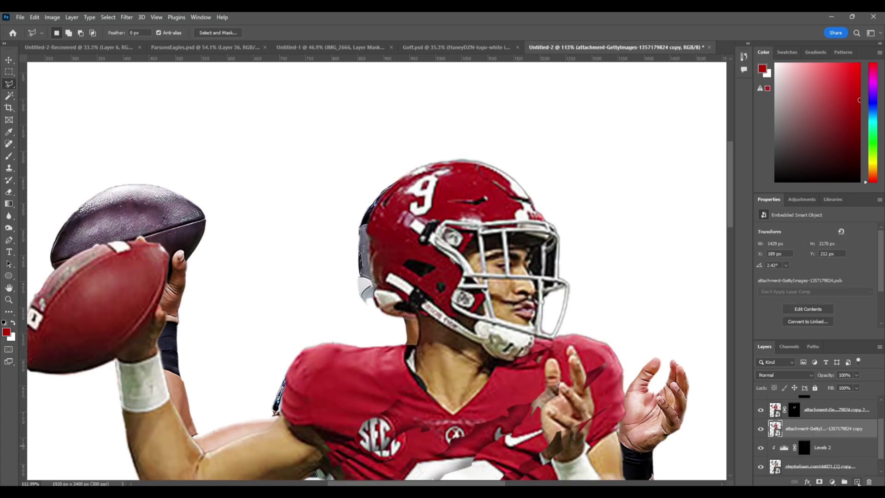
Add a new empty layer above the red-jersey copy and outline the red helmet's 9 decal with a polygonal lasso selection.
{"action": "left_click", "coordinate": [856, 482]}
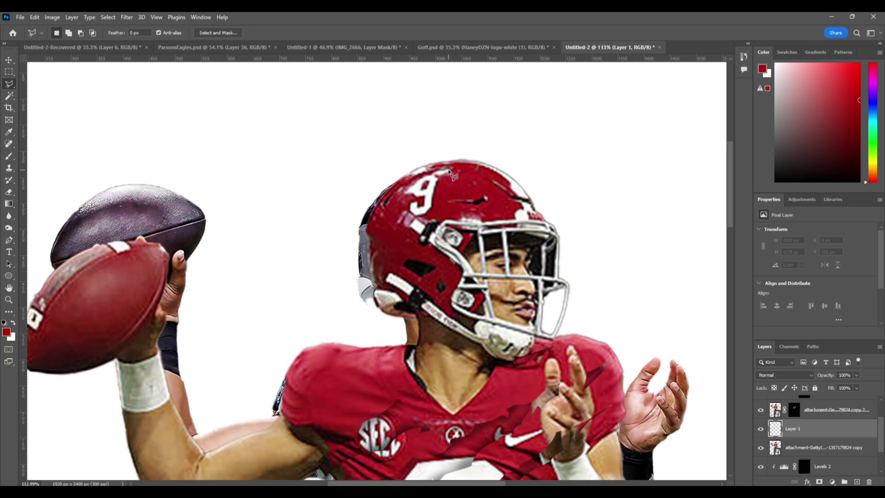
{"action": "left_click", "coordinate": [454, 182]}
{"action": "left_click", "coordinate": [422, 222]}
{"action": "left_click", "coordinate": [411, 217]}
{"action": "left_click", "coordinate": [400, 225]}
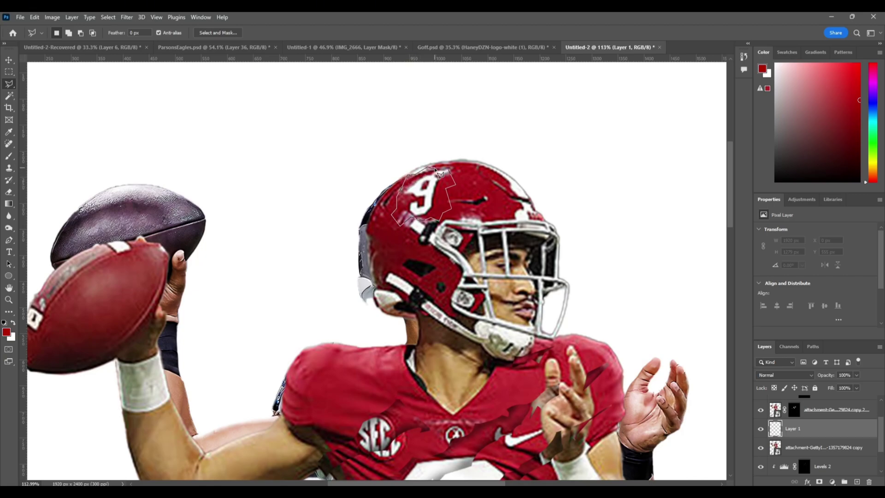
{"action": "left_click", "coordinate": [449, 170]}
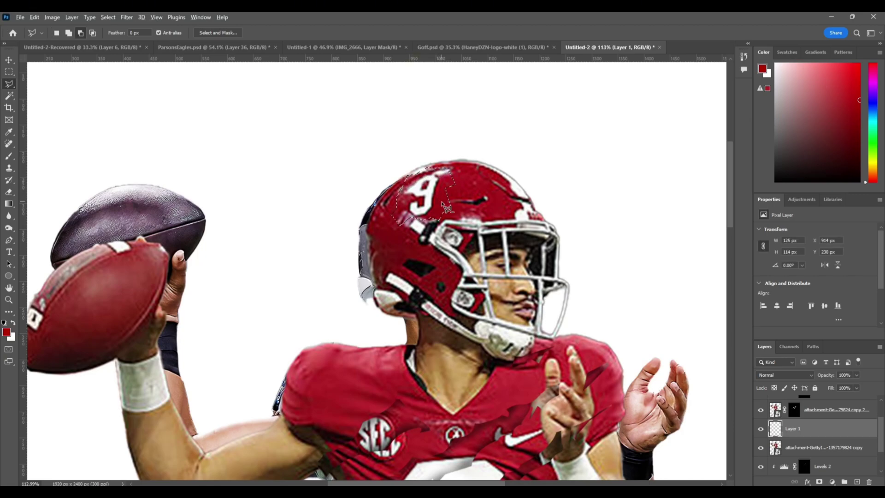
{"action": "scroll", "coordinate": [450, 184], "scroll_direction": "down", "scroll_amount": 5}
{"action": "scroll", "coordinate": [493, 237], "scroll_direction": "down", "scroll_amount": 1}
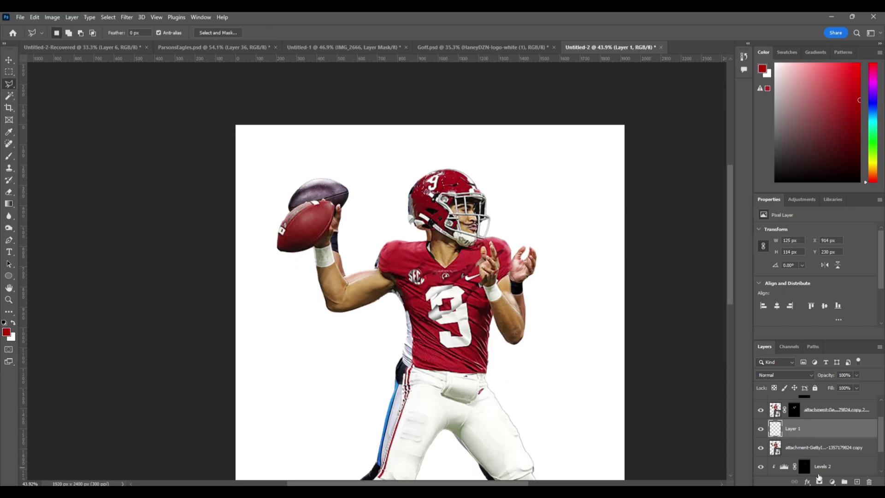
Copy the selected 9 decal from the red-jersey copy onto its own layer and hide the red-jersey copy.
{"action": "left_click", "coordinate": [795, 447]}
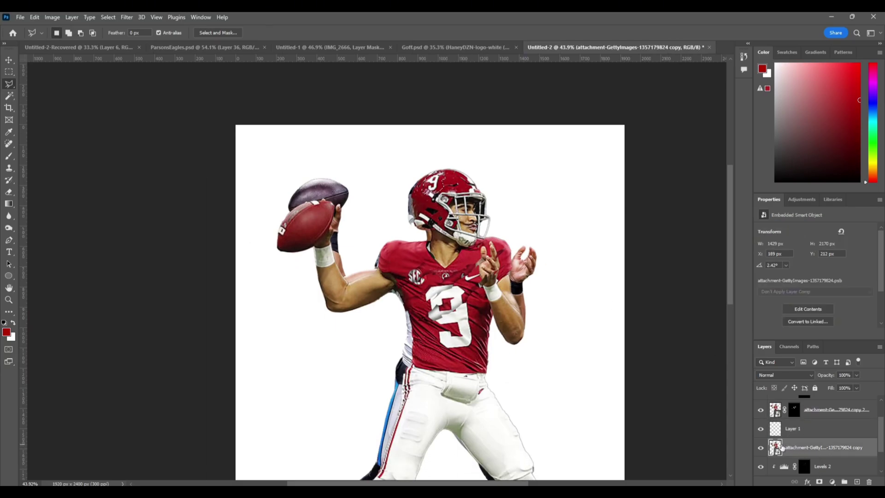
{"action": "key", "text": "ctrl+j"}
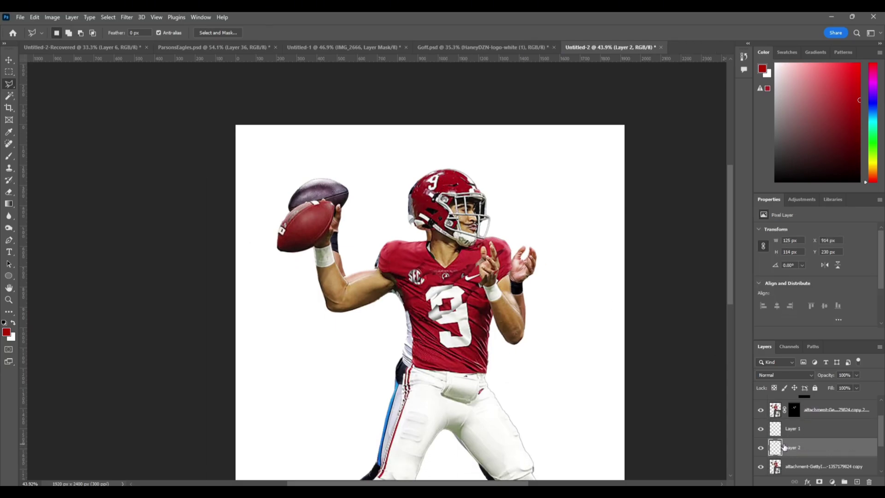
{"action": "left_click", "coordinate": [761, 467]}
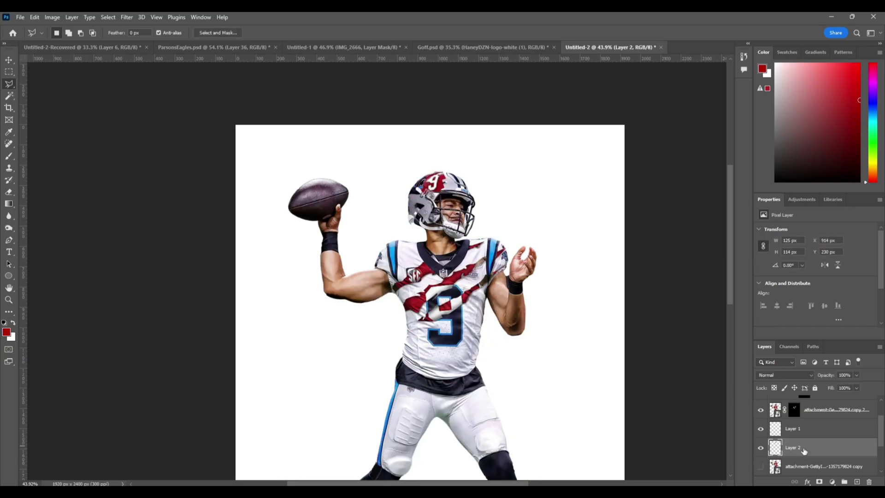
{"action": "left_click", "coordinate": [821, 429]}
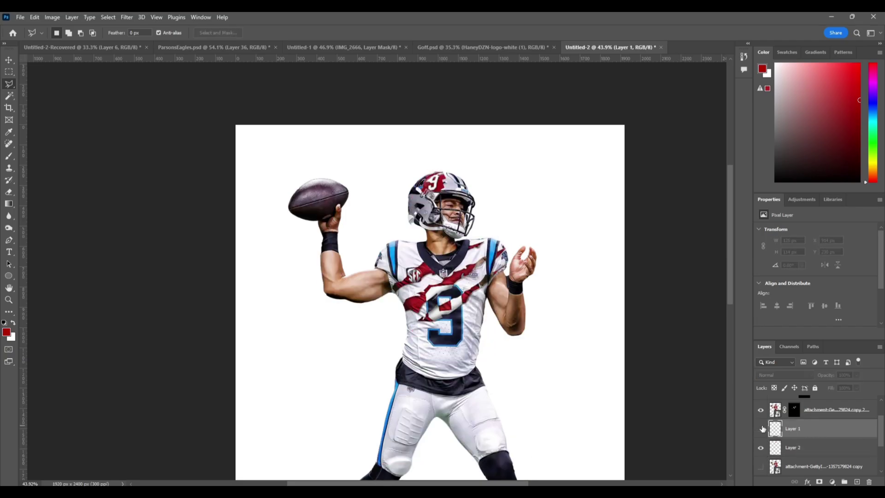
{"action": "left_click", "coordinate": [762, 446]}
{"action": "left_click", "coordinate": [767, 447]}
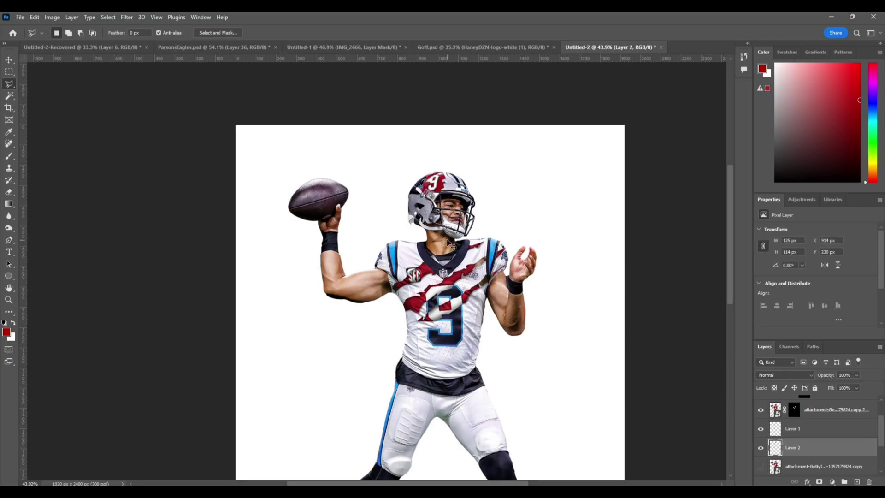
Transform the 9 decal, moving it toward the back of the silver helmet and rotating it clockwise by about 9 degrees.
{"action": "key", "text": "ctrl+t"}
{"action": "scroll", "coordinate": [438, 184], "scroll_direction": "up", "scroll_amount": 5}
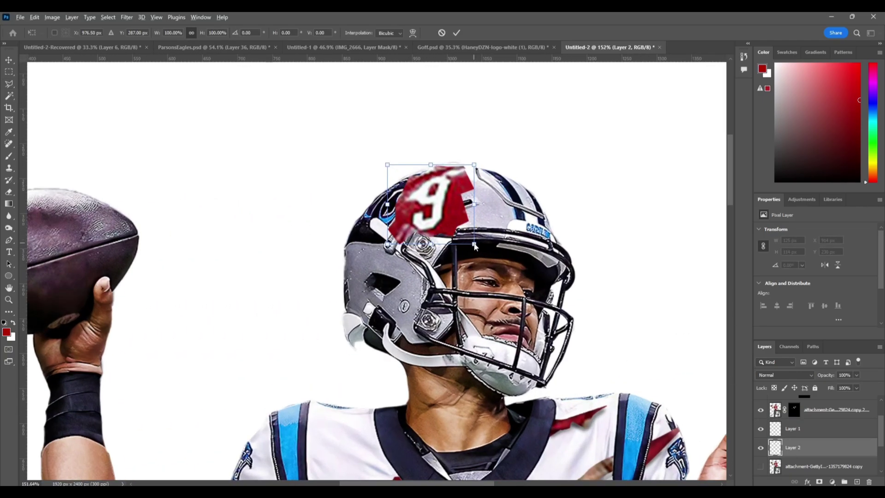
{"action": "left_click_drag", "start_coordinate": [466, 244], "coordinate": [440, 252]}
{"action": "left_click_drag", "start_coordinate": [463, 206], "coordinate": [468, 217]}
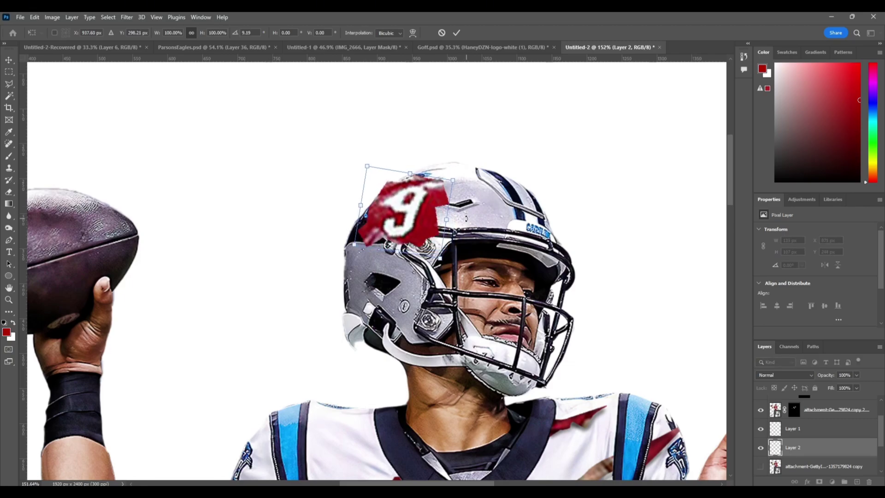
{"action": "key", "text": "Return"}
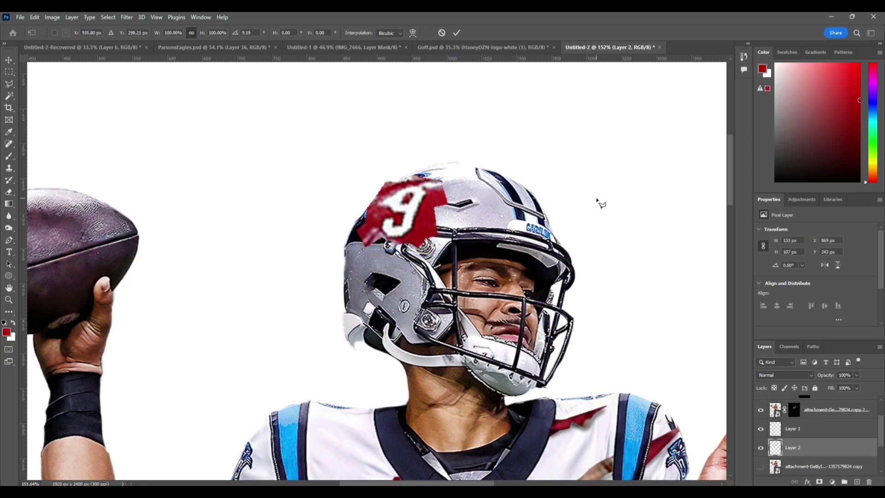
Check the decal's fit by toggling it against the silver helmet, and lower its layer opacity to 42%.
{"action": "key", "text": "l"}
{"action": "scroll", "coordinate": [424, 226], "scroll_direction": "down", "scroll_amount": 3}
{"action": "scroll", "coordinate": [422, 225], "scroll_direction": "down", "scroll_amount": 6}
{"action": "scroll", "coordinate": [419, 145], "scroll_direction": "up", "scroll_amount": 2}
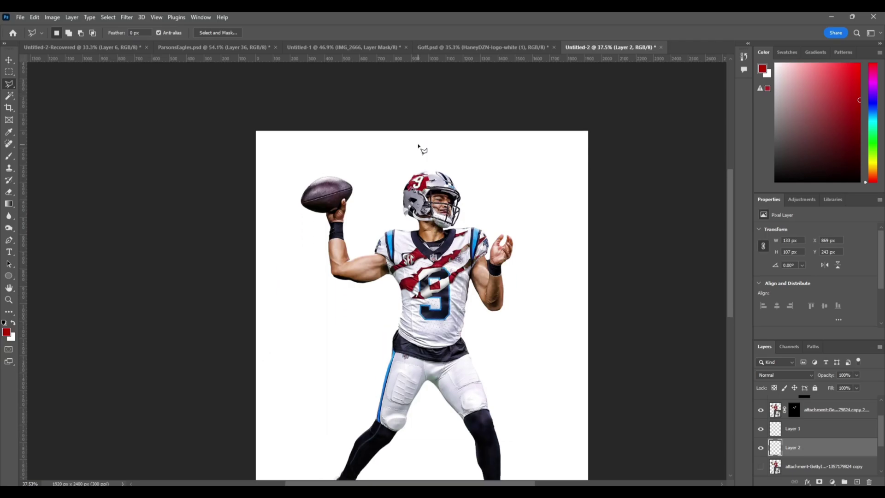
{"action": "scroll", "coordinate": [408, 182], "scroll_direction": "up", "scroll_amount": 3}
{"action": "scroll", "coordinate": [408, 182], "scroll_direction": "up", "scroll_amount": 5}
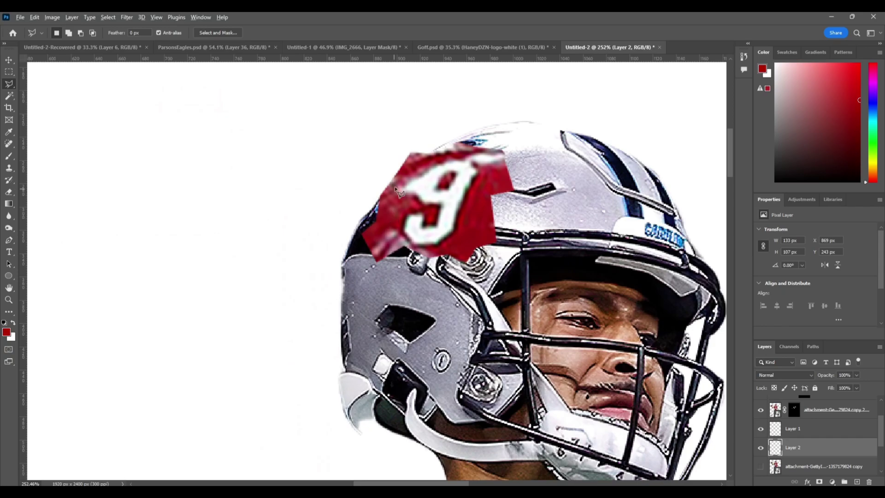
{"action": "scroll", "coordinate": [397, 188], "scroll_direction": "down", "scroll_amount": 2}
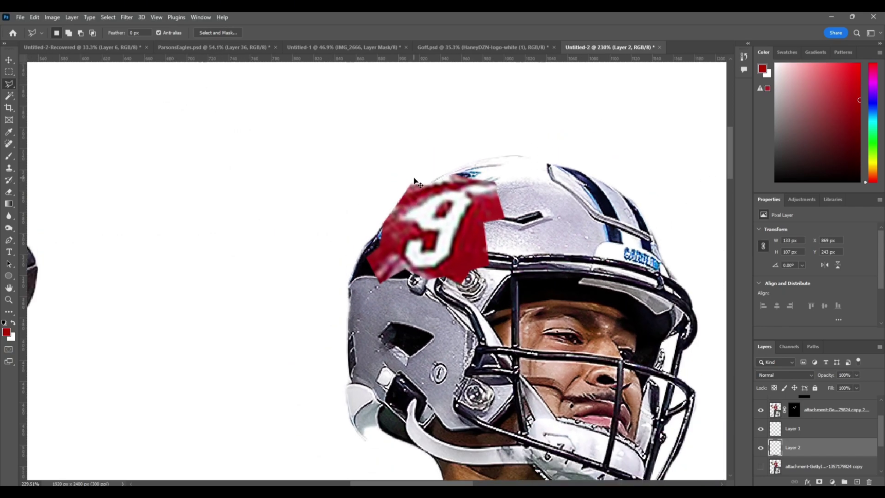
{"action": "left_click", "coordinate": [760, 450]}
{"action": "left_click", "coordinate": [760, 449]}
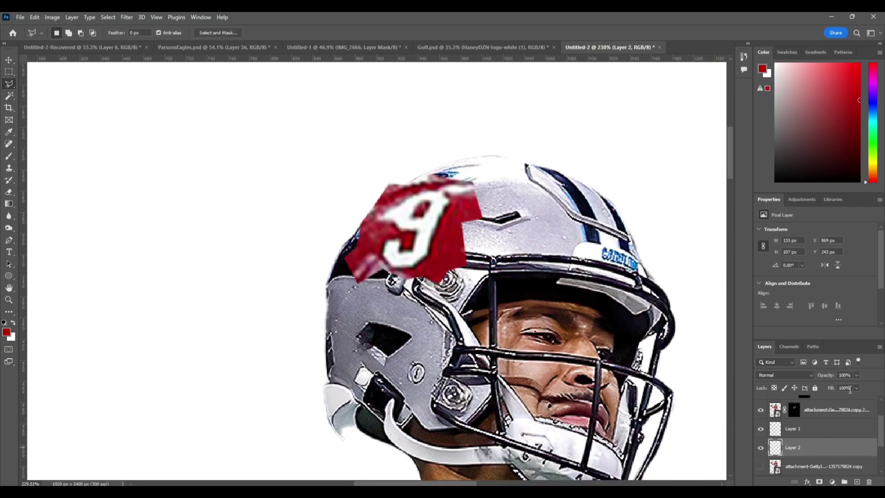
{"action": "left_click", "coordinate": [856, 375]}
{"action": "left_click", "coordinate": [832, 386]}
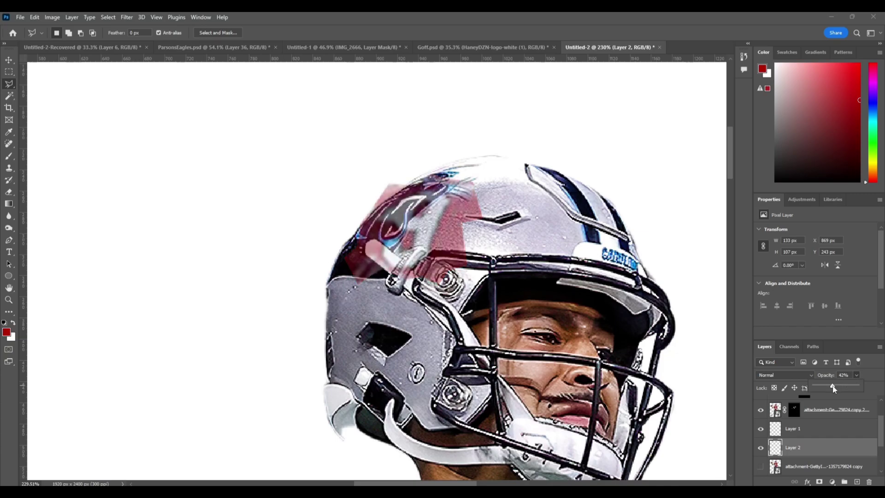
{"action": "left_click", "coordinate": [816, 454]}
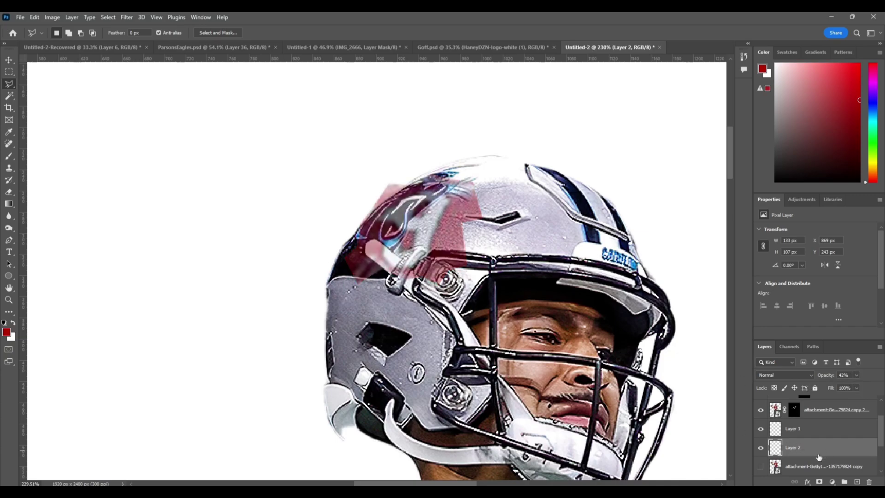
Add a layer mask to the decal layer and prepare a black brush with 100% hardness and 100% flow.
{"action": "left_click", "coordinate": [819, 482]}
{"action": "key", "text": "b"}
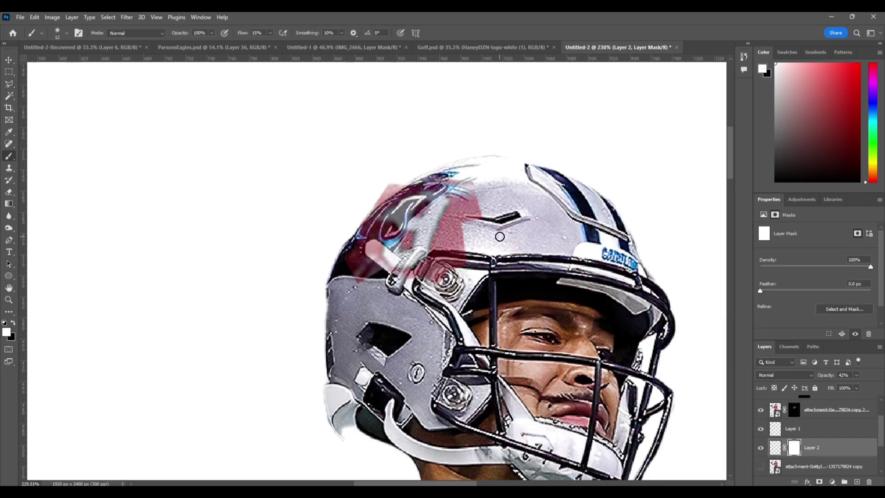
{"action": "right_click", "coordinate": [503, 236]}
{"action": "left_click_drag", "start_coordinate": [552, 272], "coordinate": [613, 272]}
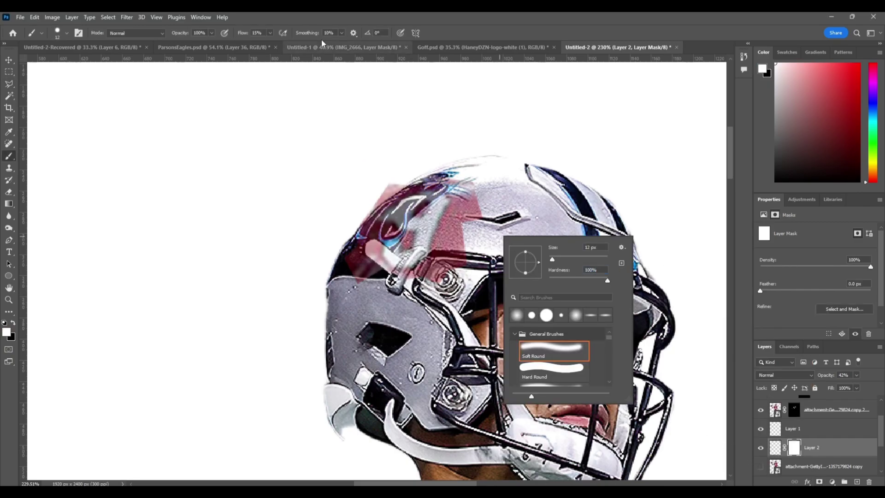
{"action": "left_click", "coordinate": [270, 32]}
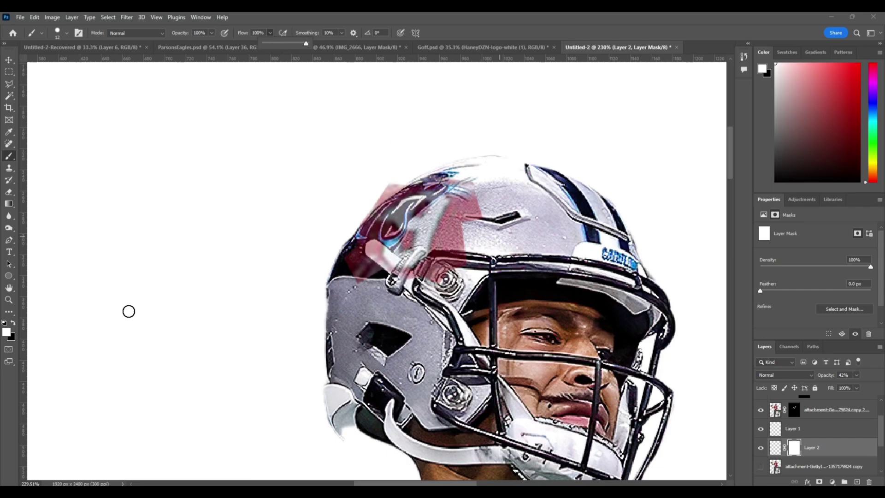
{"action": "left_click", "coordinate": [13, 323]}
Mask out the decal where it overlaps the facemask's upper bar and side bolt, adjusting the brush size as needed.
{"action": "scroll", "coordinate": [428, 298], "scroll_direction": "up", "scroll_amount": 1}
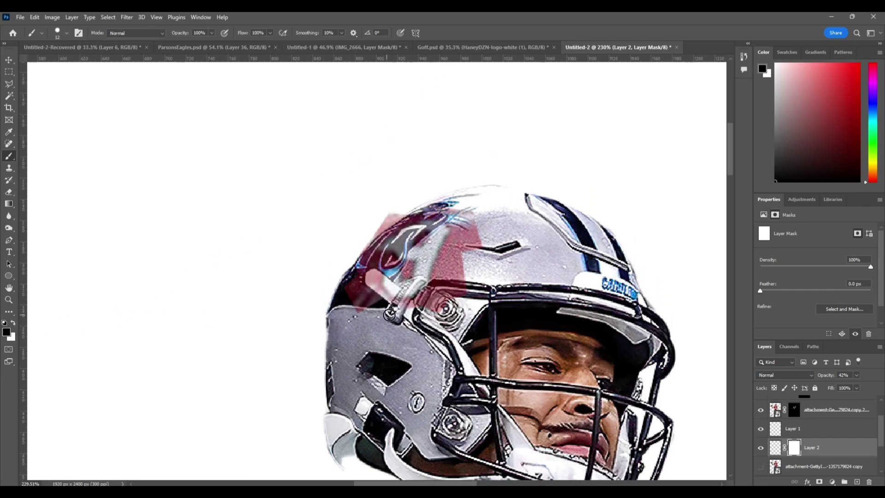
{"action": "scroll", "coordinate": [427, 298], "scroll_direction": "up", "scroll_amount": 12}
{"action": "right_click", "coordinate": [537, 269], "text": "alt"}
{"action": "mouse_move", "coordinate": [542, 254]}
{"action": "left_mouse_down"}
{"action": "mouse_move", "coordinate": [517, 249]}
{"action": "mouse_move", "coordinate": [557, 258]}
{"action": "mouse_move", "coordinate": [446, 246]}
{"action": "mouse_move", "coordinate": [396, 302]}
{"action": "mouse_move", "coordinate": [396, 326]}
{"action": "mouse_move", "coordinate": [442, 258]}
{"action": "mouse_move", "coordinate": [413, 302]}
{"action": "left_mouse_up"}
{"action": "mouse_move", "coordinate": [410, 315]}
{"action": "left_mouse_down"}
{"action": "mouse_move", "coordinate": [449, 340]}
{"action": "mouse_move", "coordinate": [486, 298]}
{"action": "mouse_move", "coordinate": [541, 287]}
{"action": "left_mouse_up"}
{"action": "key", "text": "]"}
{"action": "key", "text": "]"}
{"action": "key", "text": "]"}
{"action": "key", "text": "]"}
{"action": "key", "text": "]"}
{"action": "key", "text": "]"}
{"action": "mouse_move", "coordinate": [484, 283]}
{"action": "left_mouse_down"}
{"action": "mouse_move", "coordinate": [449, 283]}
{"action": "mouse_move", "coordinate": [425, 322]}
{"action": "mouse_move", "coordinate": [442, 305]}
{"action": "left_mouse_up"}
With a smaller brush, mask out the decal over the helmet's facemask clip and the white strip behind it.
{"action": "key", "text": "["}
{"action": "key", "text": "["}
{"action": "key", "text": "["}
{"action": "key", "text": "["}
{"action": "key", "text": "["}
{"action": "mouse_move", "coordinate": [388, 300]}
{"action": "left_mouse_down"}
{"action": "mouse_move", "coordinate": [367, 297]}
{"action": "mouse_move", "coordinate": [352, 325]}
{"action": "mouse_move", "coordinate": [376, 312]}
{"action": "mouse_move", "coordinate": [391, 334]}
{"action": "left_mouse_up"}
{"action": "mouse_move", "coordinate": [318, 318]}
{"action": "left_mouse_down"}
{"action": "mouse_move", "coordinate": [241, 237]}
{"action": "mouse_move", "coordinate": [345, 283]}
{"action": "mouse_move", "coordinate": [382, 249]}
{"action": "left_mouse_up"}
Compare the helmet with and without the decal, and set the decal layer's opacity to 49%.
{"action": "left_click", "coordinate": [766, 431]}
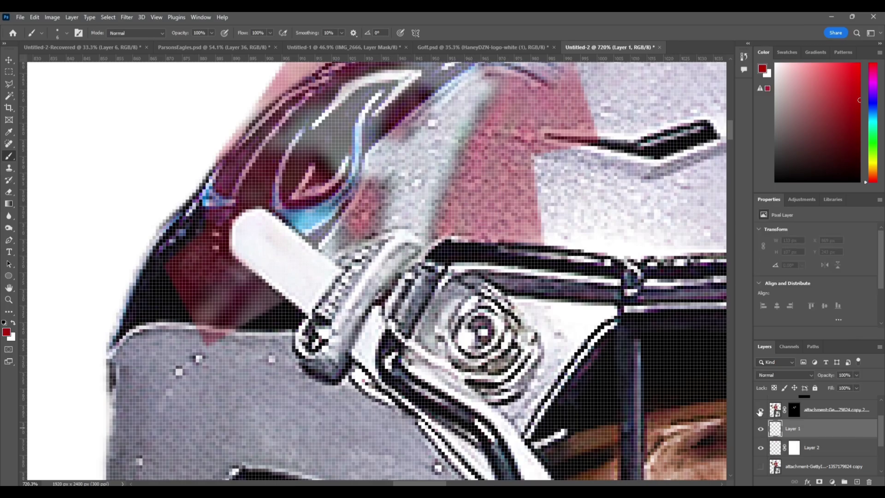
{"action": "scroll", "coordinate": [761, 410], "scroll_direction": "up", "scroll_amount": 2}
{"action": "scroll", "coordinate": [769, 423], "scroll_direction": "down", "scroll_amount": 2}
{"action": "left_click", "coordinate": [760, 442]}
{"action": "left_click", "coordinate": [760, 442]}
{"action": "left_click", "coordinate": [811, 443]}
{"action": "left_click", "coordinate": [856, 375]}
{"action": "left_click_drag", "start_coordinate": [851, 387], "coordinate": [836, 387]}
Reset to the default colors and mask out the decal along the dark vent line on the helmet's side.
{"action": "left_click", "coordinate": [406, 245]}
{"action": "scroll", "coordinate": [413, 268], "scroll_direction": "down", "scroll_amount": 5}
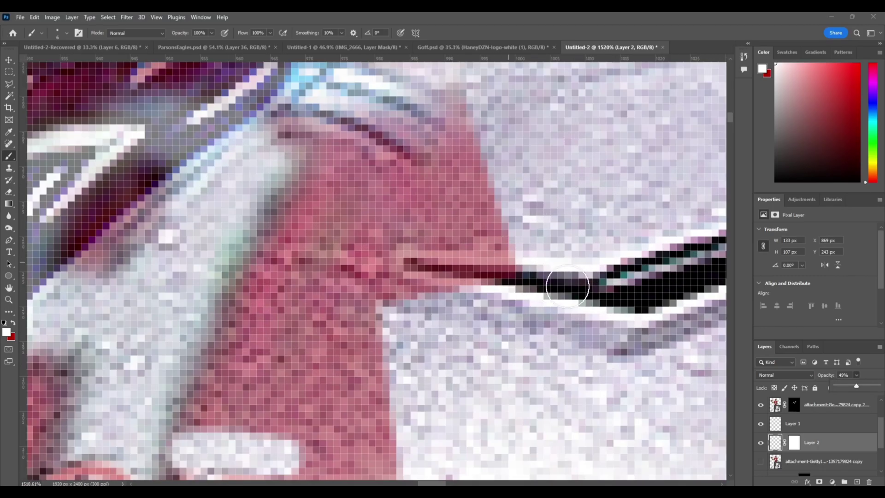
{"action": "key", "text": "d"}
{"action": "key", "text": "ctrl+backslash"}
{"action": "mouse_move", "coordinate": [574, 316]}
{"action": "left_mouse_down"}
{"action": "mouse_move", "coordinate": [498, 273]}
{"action": "mouse_move", "coordinate": [413, 262]}
{"action": "left_mouse_up"}
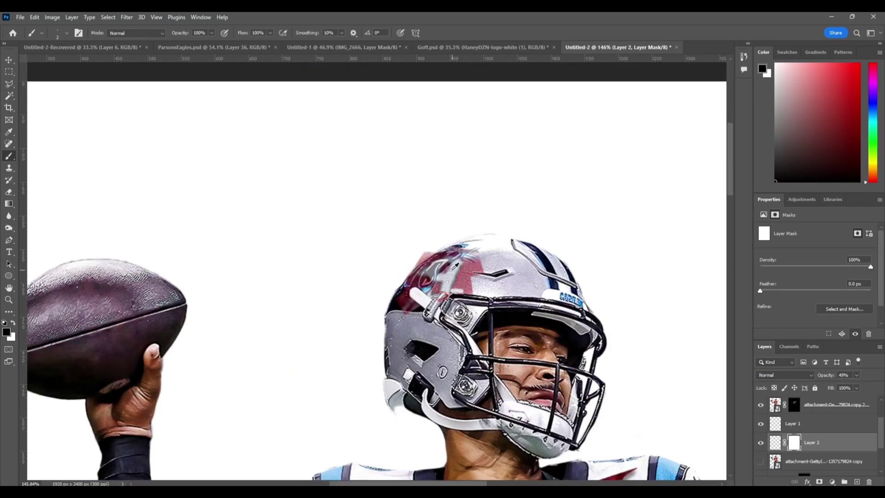
Restore the decal layer's opacity to 100% and review the helmet with the whole figure.
{"action": "scroll", "coordinate": [453, 270], "scroll_direction": "down", "scroll_amount": 5}
{"action": "left_click", "coordinate": [857, 374]}
{"action": "left_click_drag", "start_coordinate": [855, 387], "coordinate": [878, 386]}
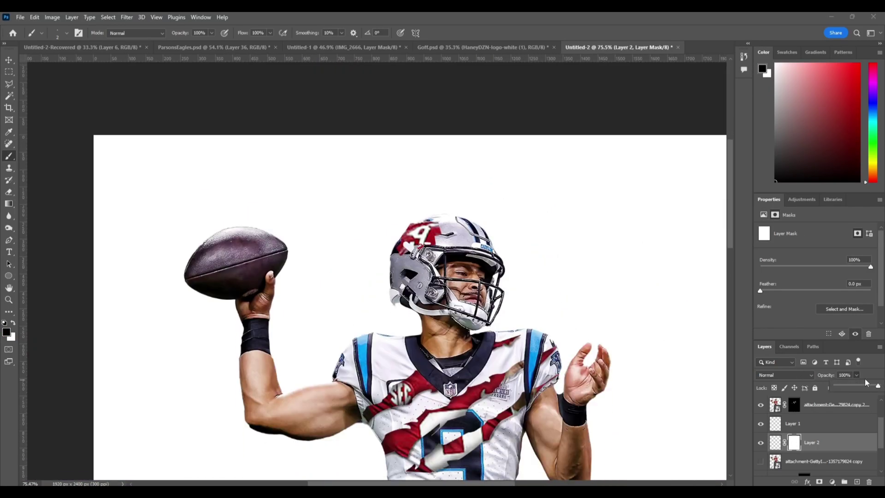
{"action": "scroll", "coordinate": [436, 253], "scroll_direction": "down", "scroll_amount": 5}
{"action": "scroll", "coordinate": [435, 251], "scroll_direction": "up", "scroll_amount": 2}
{"action": "scroll", "coordinate": [436, 251], "scroll_direction": "down", "scroll_amount": 1}
{"action": "scroll", "coordinate": [438, 203], "scroll_direction": "up", "scroll_amount": 5}
{"action": "scroll", "coordinate": [440, 198], "scroll_direction": "down", "scroll_amount": 4}
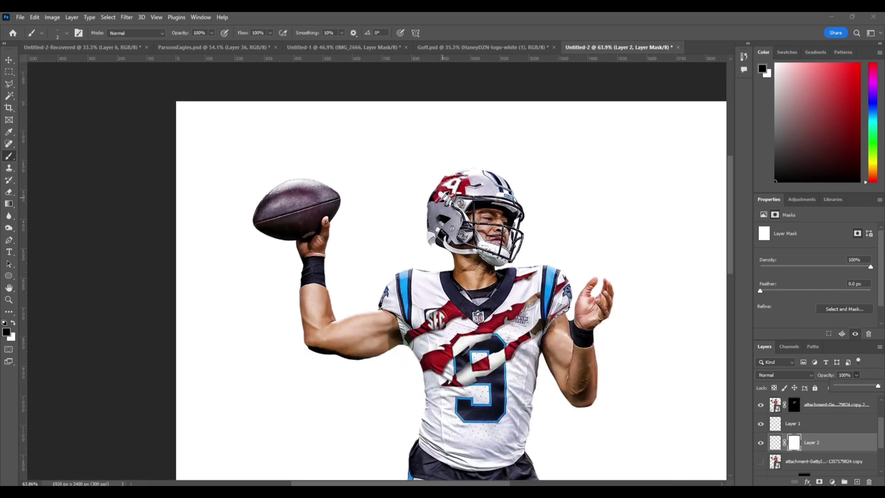
{"action": "scroll", "coordinate": [442, 205], "scroll_direction": "right", "scroll_amount": 1}
Mask out the decal's lower rear corner over the helmet's dark area behind the white strip.
{"action": "scroll", "coordinate": [418, 193], "scroll_direction": "up", "scroll_amount": 10}
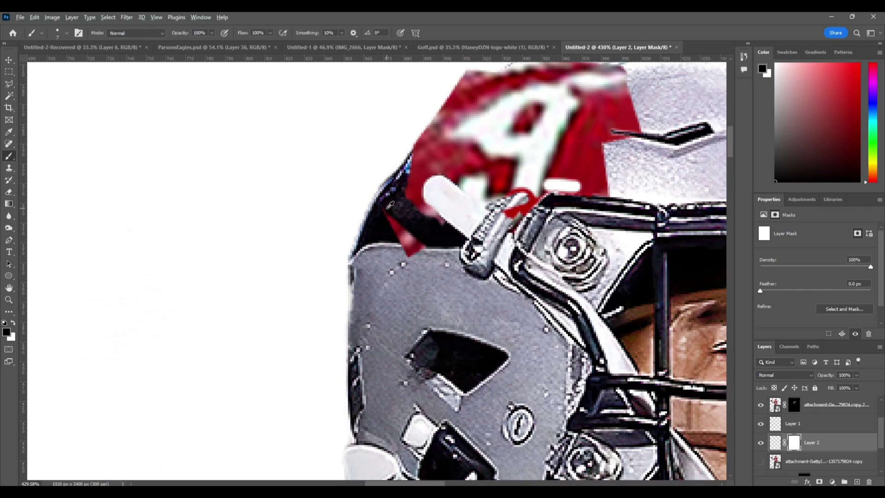
{"action": "scroll", "coordinate": [570, 157], "scroll_direction": "up", "scroll_amount": 3}
{"action": "key", "text": "bracketleft"}
{"action": "key", "text": "bracketleft"}
{"action": "key", "text": "bracketleft"}
{"action": "key", "text": "bracketleft"}
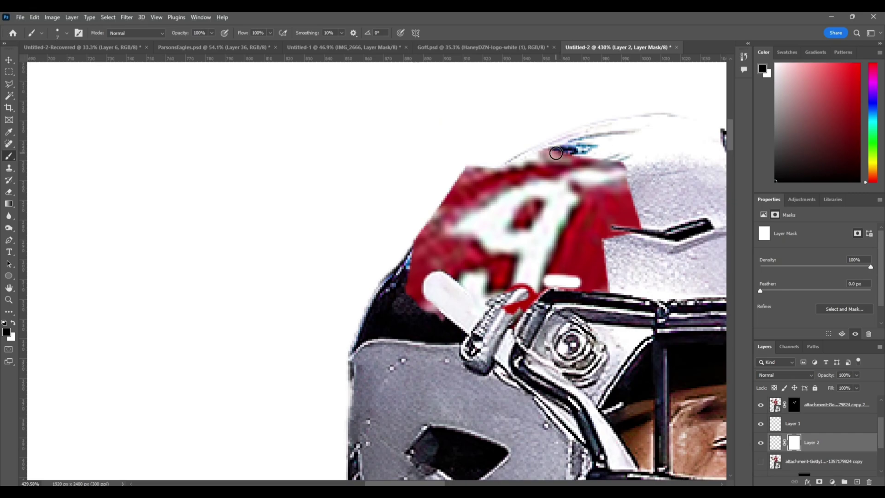
Load the white-jersey figure's outline as a selection, invert it, and return to the Brush on the decal's mask.
{"action": "scroll", "coordinate": [783, 454], "scroll_direction": "down", "scroll_amount": 3}
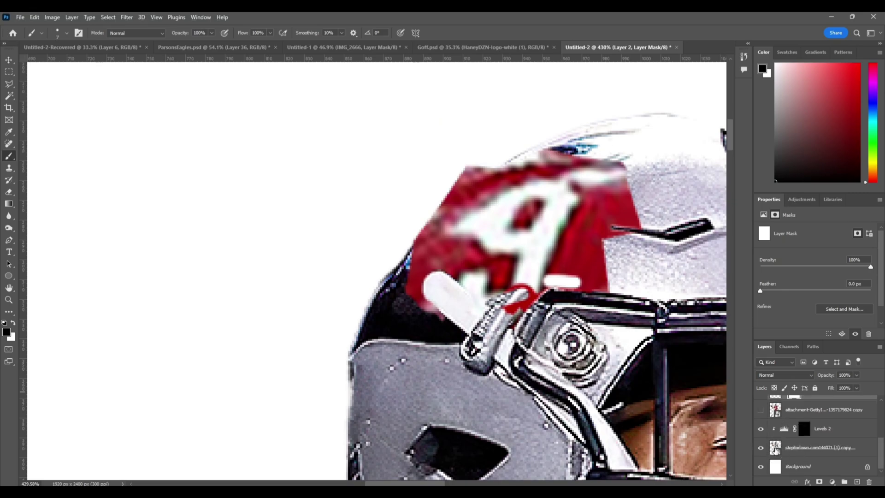
{"action": "left_click", "coordinate": [777, 451], "text": "ctrl"}
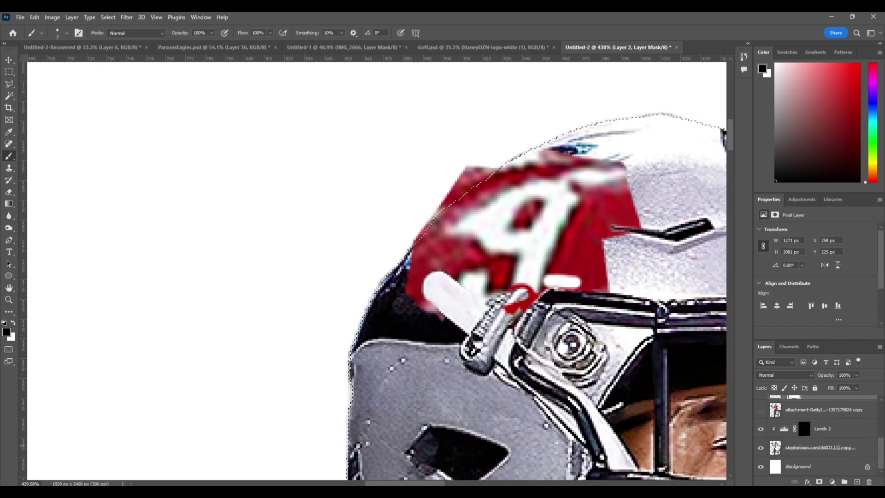
{"action": "scroll", "coordinate": [568, 371], "scroll_direction": "up", "scroll_amount": 1}
{"action": "scroll", "coordinate": [774, 461], "scroll_direction": "up", "scroll_amount": 1}
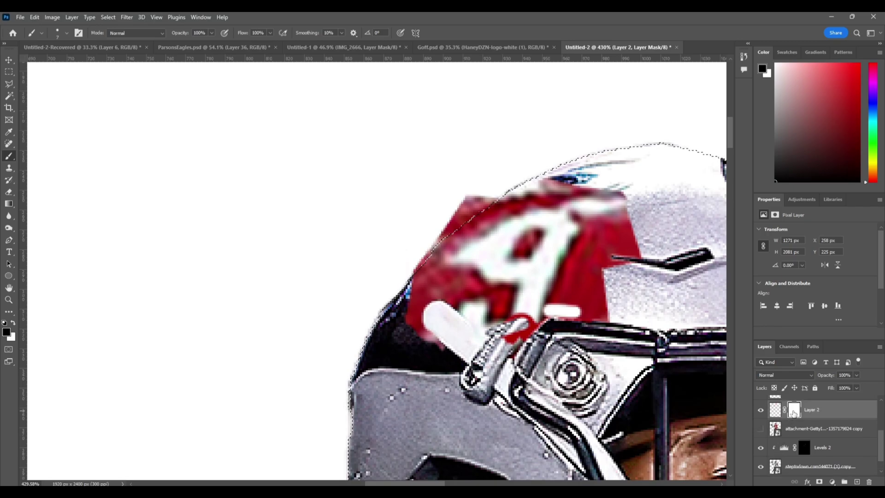
{"action": "key", "text": "l"}
{"action": "right_click", "coordinate": [518, 279]}
{"action": "left_click", "coordinate": [530, 287]}
{"action": "key", "text": "b"}
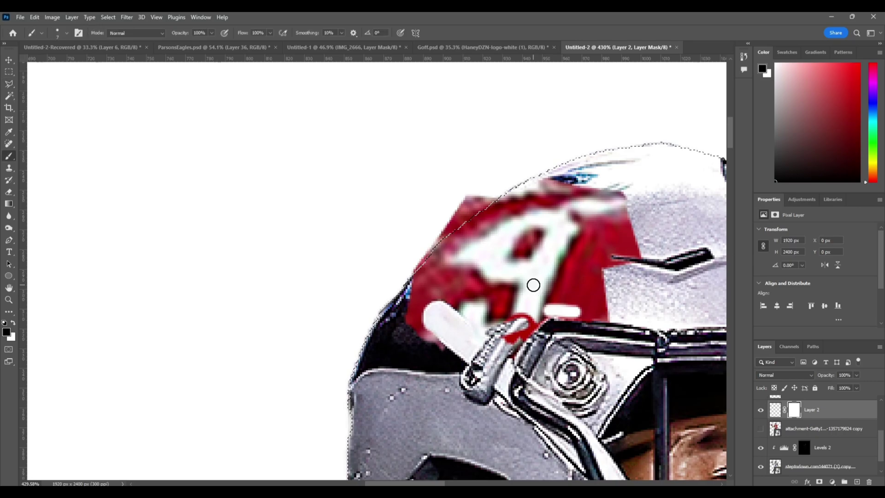
With a larger black brush, mask out the decal overhanging the helmet's rear outline.
{"action": "key", "text": "bracketright"}
{"action": "key", "text": "bracketright"}
{"action": "key", "text": "bracketright"}
{"action": "key", "text": "bracketright"}
{"action": "mouse_move", "coordinate": [517, 173]}
{"action": "left_mouse_down"}
{"action": "mouse_move", "coordinate": [434, 247]}
{"action": "mouse_move", "coordinate": [351, 379]}
{"action": "left_mouse_up"}
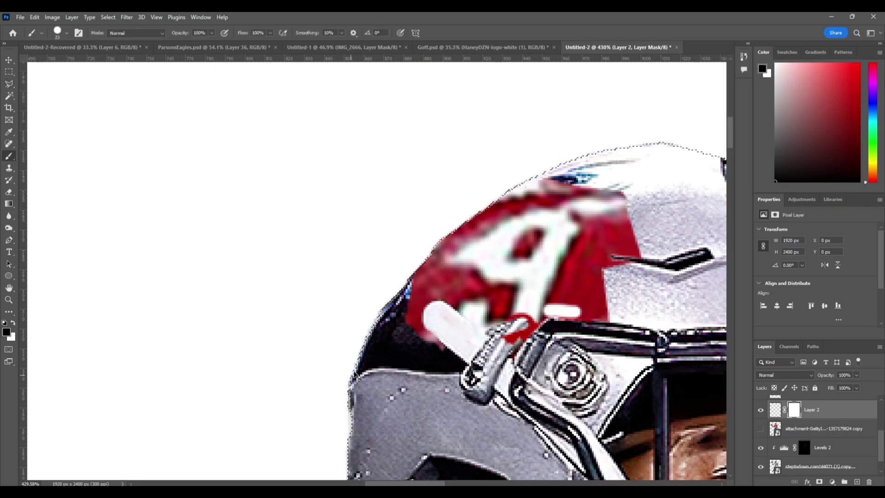
{"action": "scroll", "coordinate": [431, 241], "scroll_direction": "down", "scroll_amount": 10}
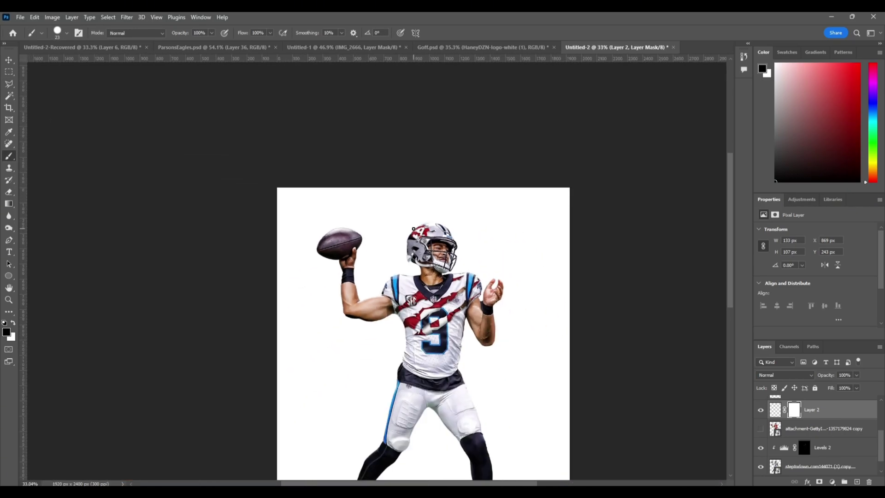
Add a Levels adjustment above the helmet decal layer and pull its output white level down to almost black.
{"action": "scroll", "coordinate": [449, 164], "scroll_direction": "up", "scroll_amount": 3}
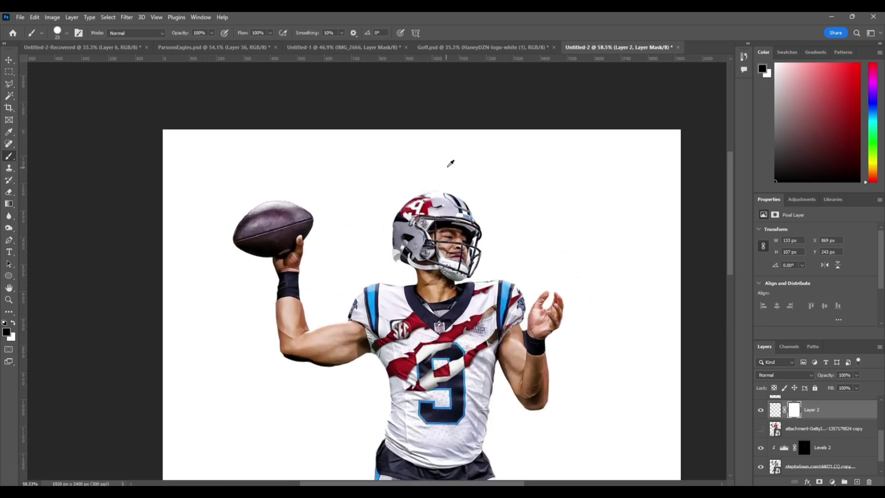
{"action": "scroll", "coordinate": [417, 205], "scroll_direction": "up", "scroll_amount": 7}
{"action": "left_click", "coordinate": [760, 409]}
{"action": "left_click", "coordinate": [760, 410]}
{"action": "left_click", "coordinate": [799, 200]}
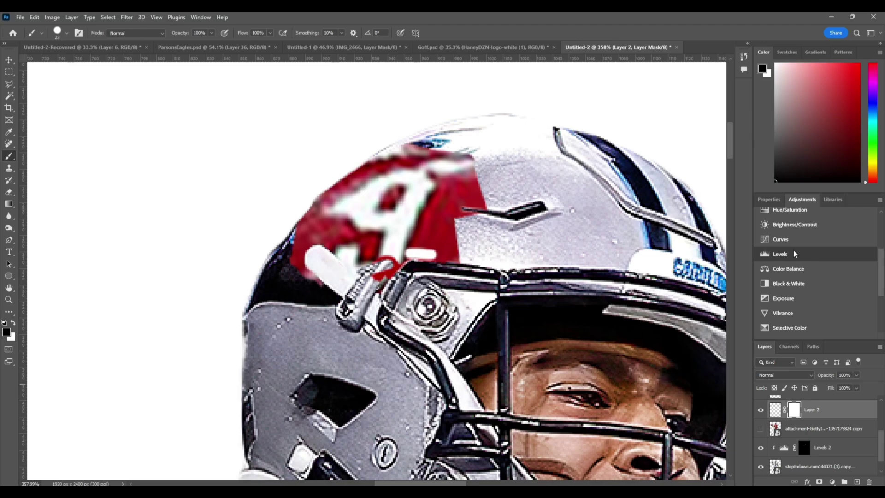
{"action": "left_click", "coordinate": [793, 250]}
{"action": "left_click_drag", "start_coordinate": [872, 324], "coordinate": [782, 325]}
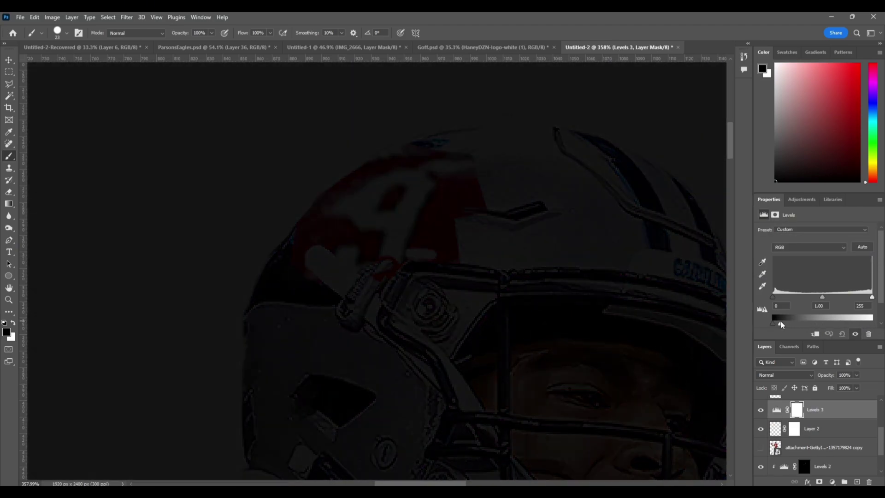
Clip the Levels adjustment to the decal layer and invert its mask to black.
{"action": "right_click", "coordinate": [821, 412]}
{"action": "left_click", "coordinate": [834, 228]}
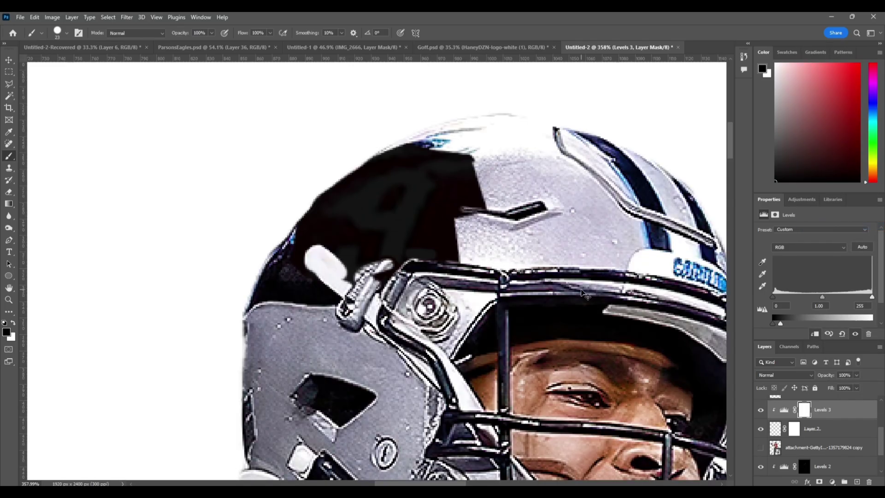
{"action": "key", "text": "ctrl+i"}
With a soft white brush at 0% hardness and 8% flow, paint shading along the decal's lower and upper edges on the Levels mask.
{"action": "right_click", "coordinate": [483, 245]}
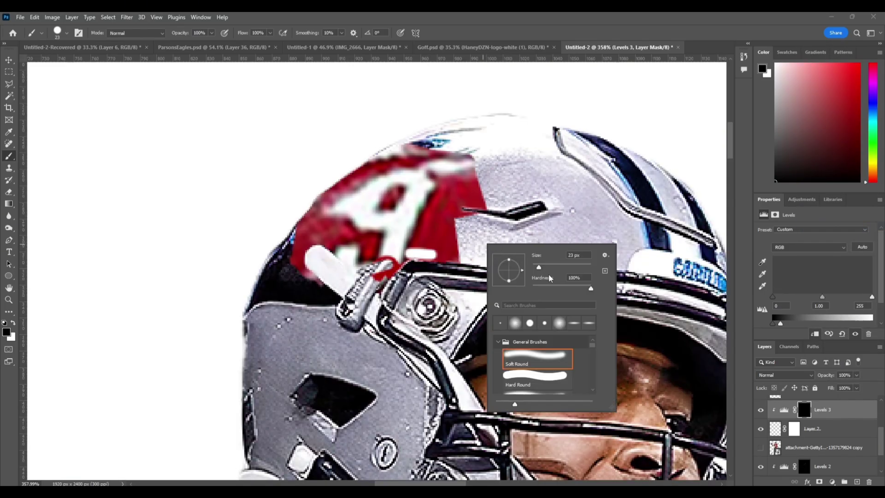
{"action": "type", "text": "0"}
{"action": "left_click", "coordinate": [269, 33]}
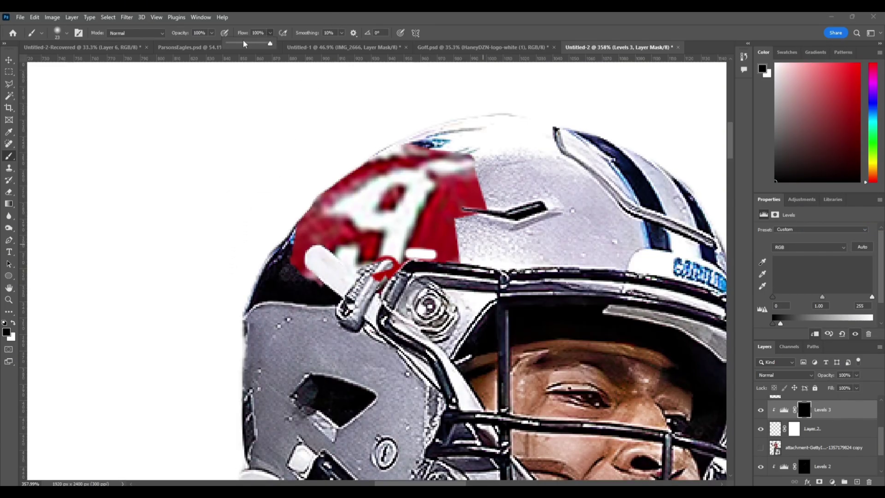
{"action": "left_click", "coordinate": [366, 250]}
{"action": "key", "text": "]"}
{"action": "key", "text": "x"}
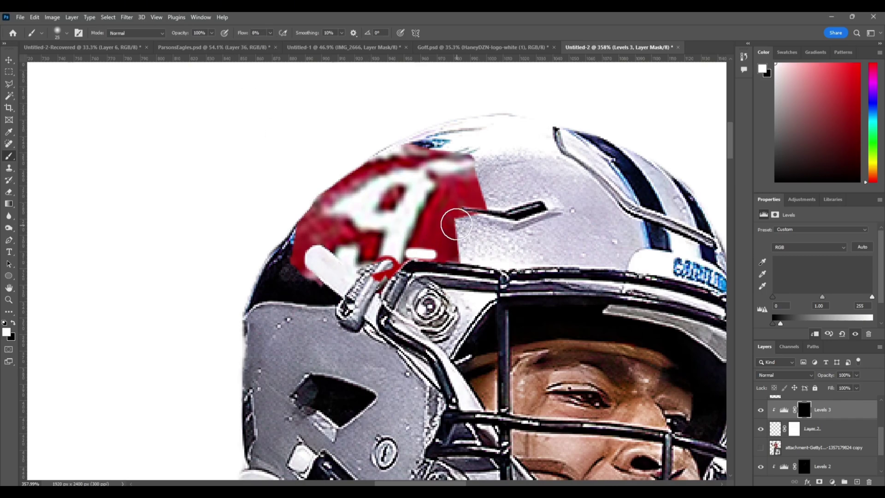
{"action": "mouse_move", "coordinate": [432, 264]}
{"action": "left_mouse_down"}
{"action": "mouse_move", "coordinate": [458, 263]}
{"action": "mouse_move", "coordinate": [411, 263]}
{"action": "mouse_move", "coordinate": [431, 264]}
{"action": "mouse_move", "coordinate": [368, 286]}
{"action": "mouse_move", "coordinate": [384, 252]}
{"action": "mouse_move", "coordinate": [358, 286]}
{"action": "mouse_move", "coordinate": [296, 272]}
{"action": "left_mouse_up"}
{"action": "mouse_move", "coordinate": [463, 217]}
{"action": "left_mouse_down"}
{"action": "mouse_move", "coordinate": [477, 201]}
{"action": "mouse_move", "coordinate": [392, 152]}
{"action": "mouse_move", "coordinate": [323, 166]}
{"action": "left_mouse_up"}
{"action": "key", "text": "]"}
{"action": "key", "text": "]"}
{"action": "key", "text": "]"}
{"action": "key", "text": "ctrl+0"}
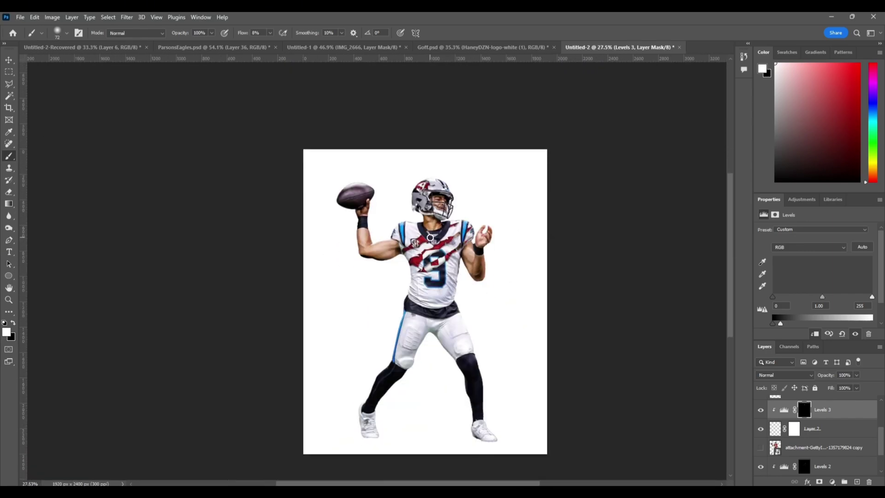
Compare the whole figure with the red jersey layer hidden and shown.
{"action": "key", "text": "bracketright"}
{"action": "key", "text": "bracketright"}
{"action": "key", "text": "bracketright"}
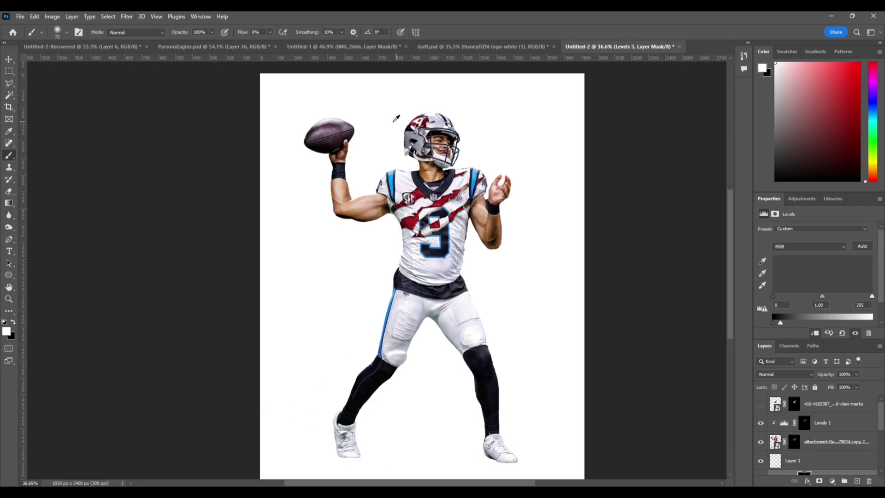
{"action": "left_click", "coordinate": [761, 441]}
{"action": "left_click", "coordinate": [761, 441]}
{"action": "left_click", "coordinate": [761, 442]}
{"action": "left_click", "coordinate": [761, 441]}
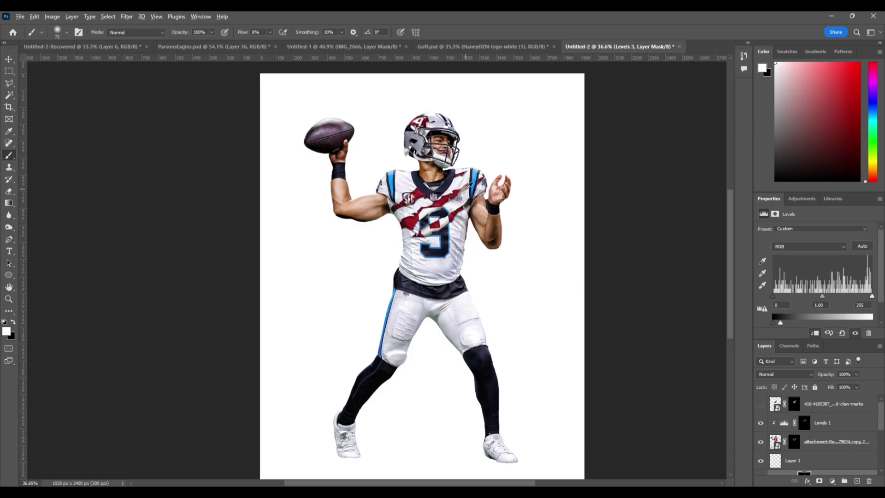